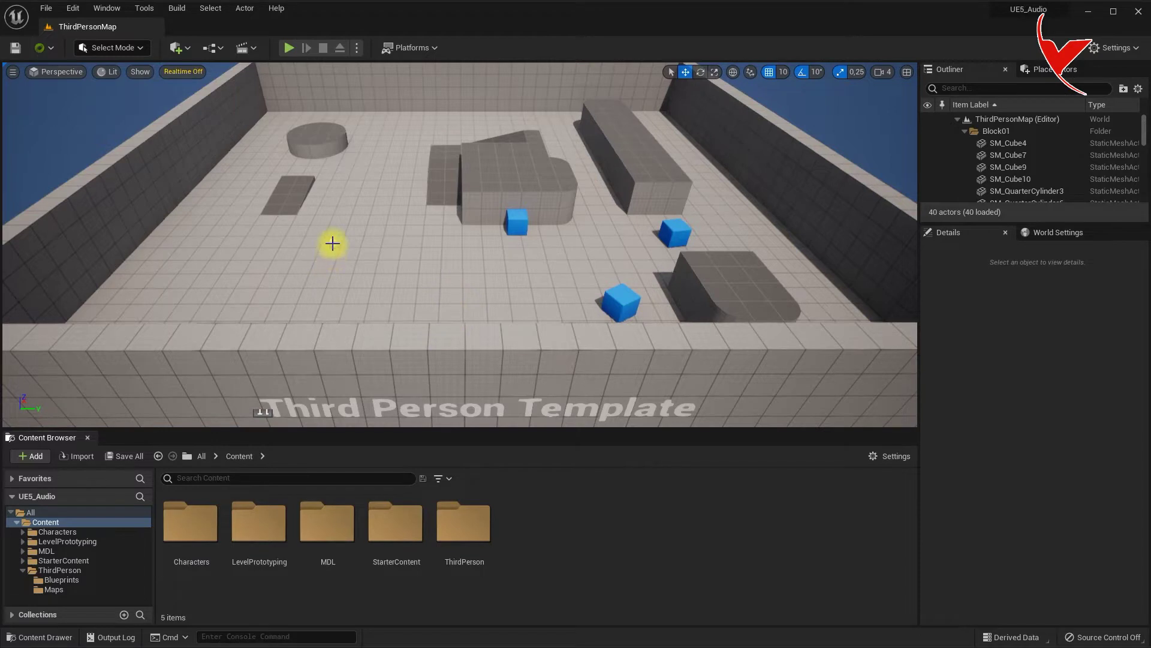
Replace the PlayerStart in the level with a BP_ThirdPersonCharacter from ThirdPerson/Blueprints
click(333, 242)
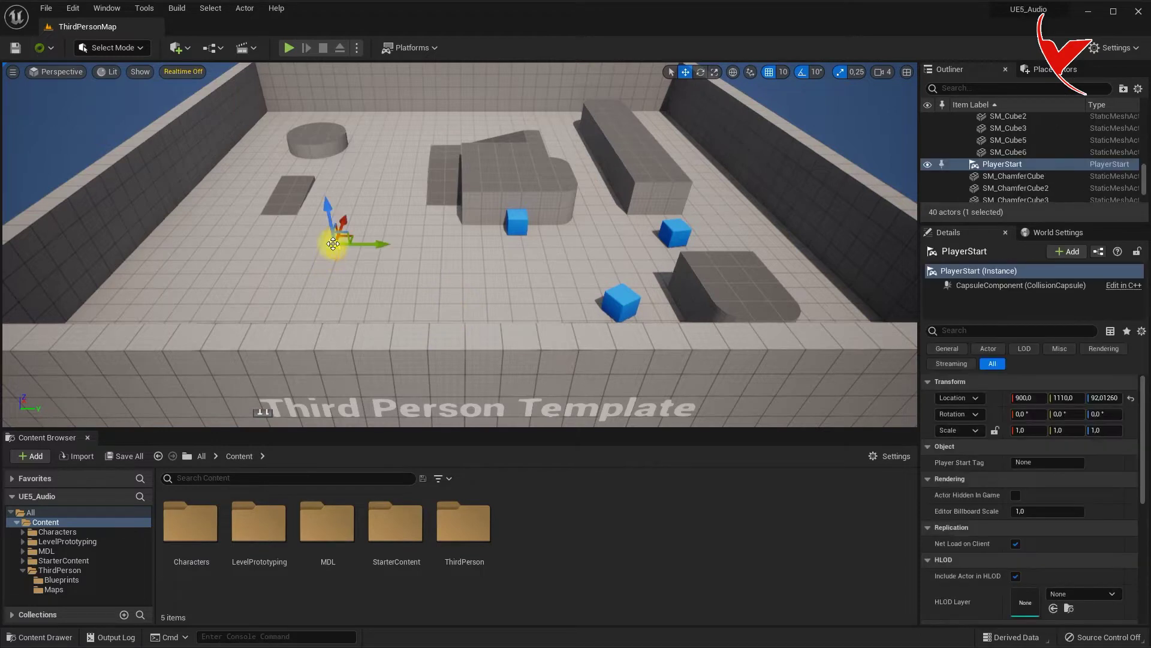
key(Delete)
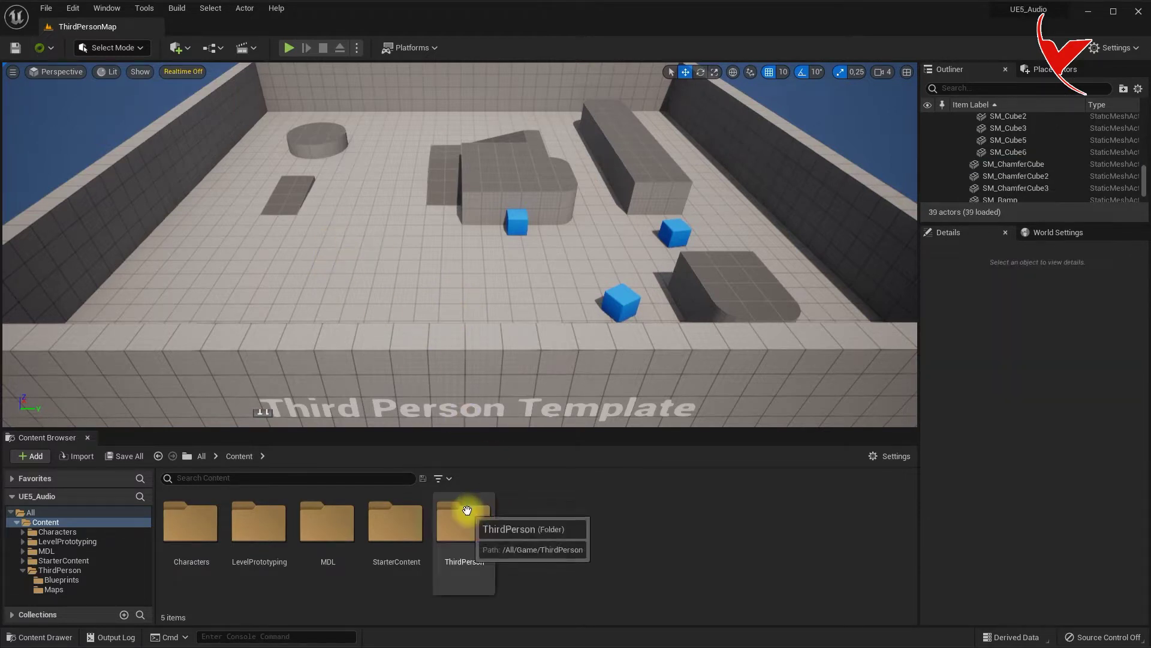
double_click(467, 509)
double_click(210, 507)
mouse_move(216, 506)
mouse_down()
mouse_move(344, 314)
mouse_move(360, 262)
mouse_up()
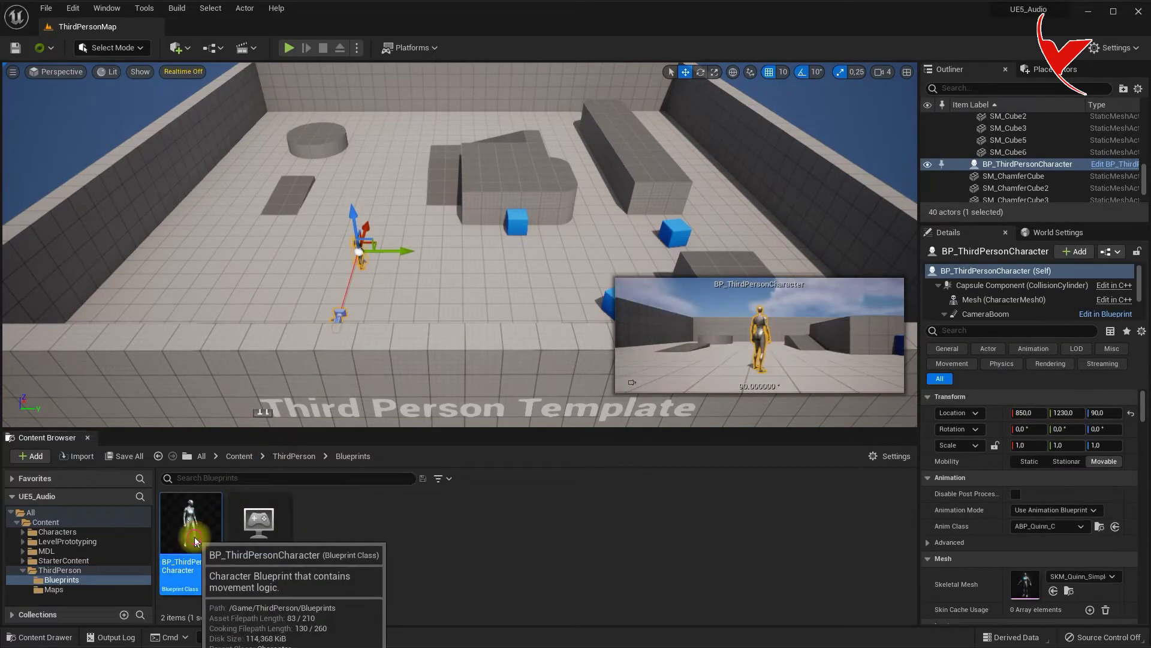
Set the character blueprint's Auto Possess Player to Player 0 and compile it
double_click(191, 528)
text(auto)
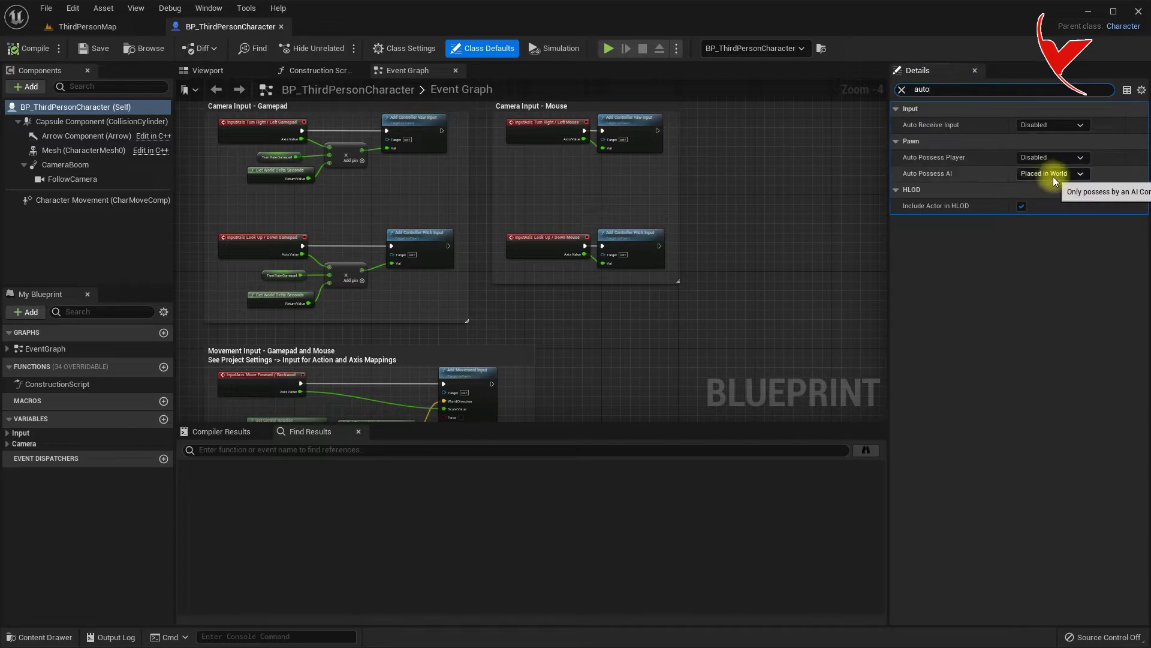
click(1051, 160)
click(1054, 186)
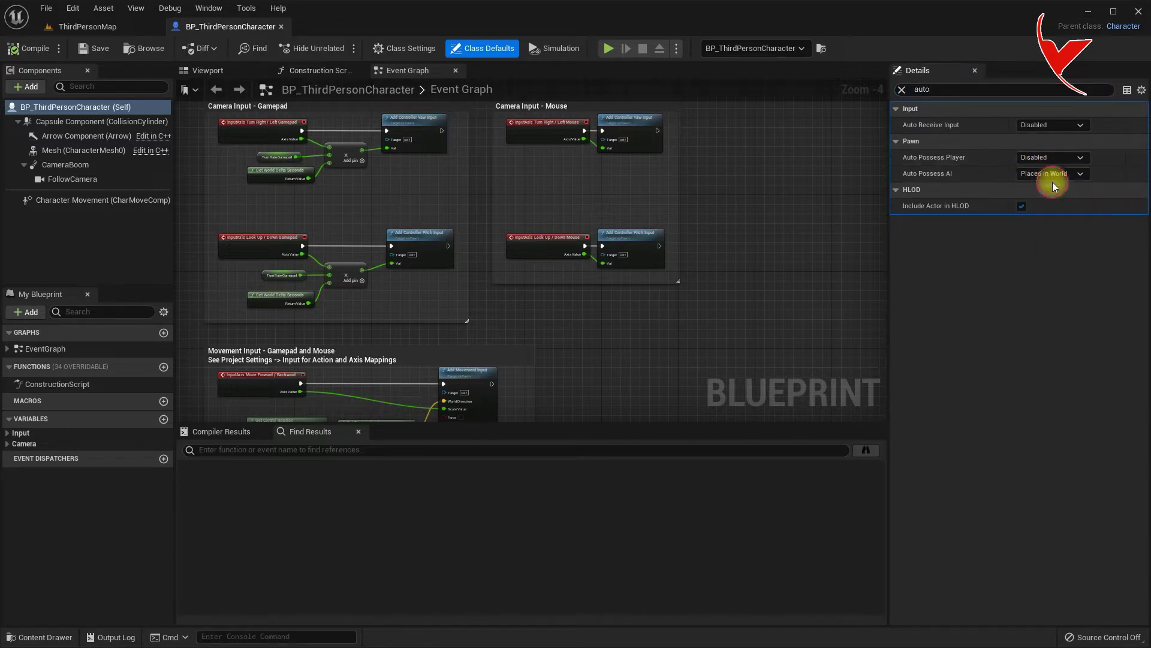
click(30, 48)
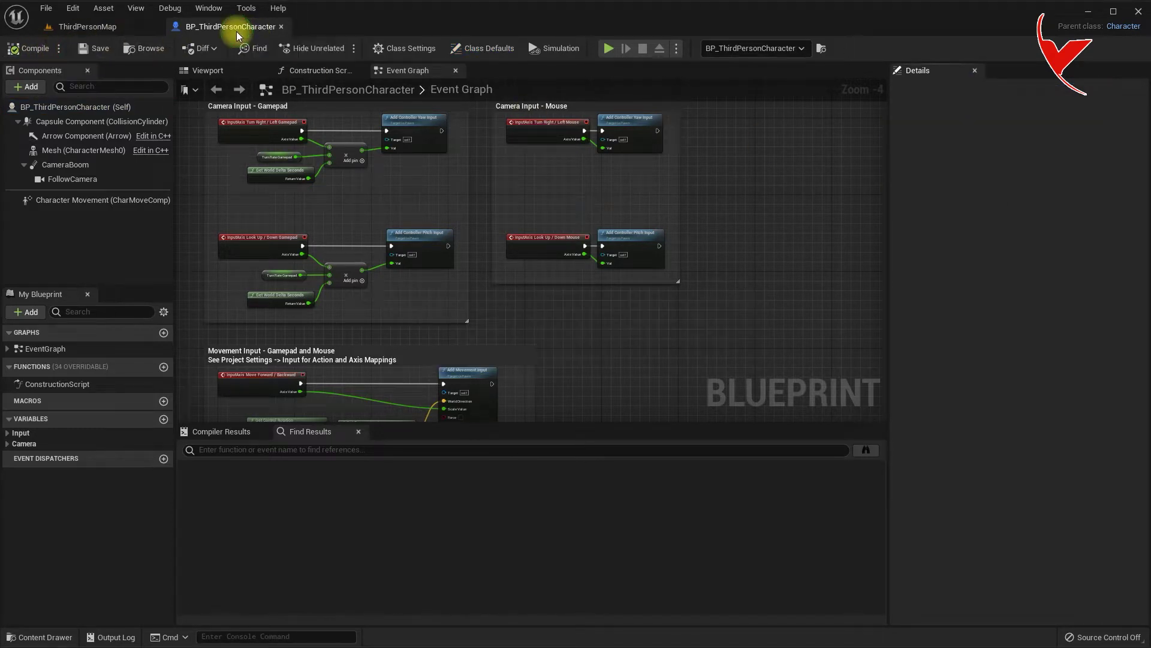
click(281, 26)
Create a new Sound folder under Content and open it
click(240, 456)
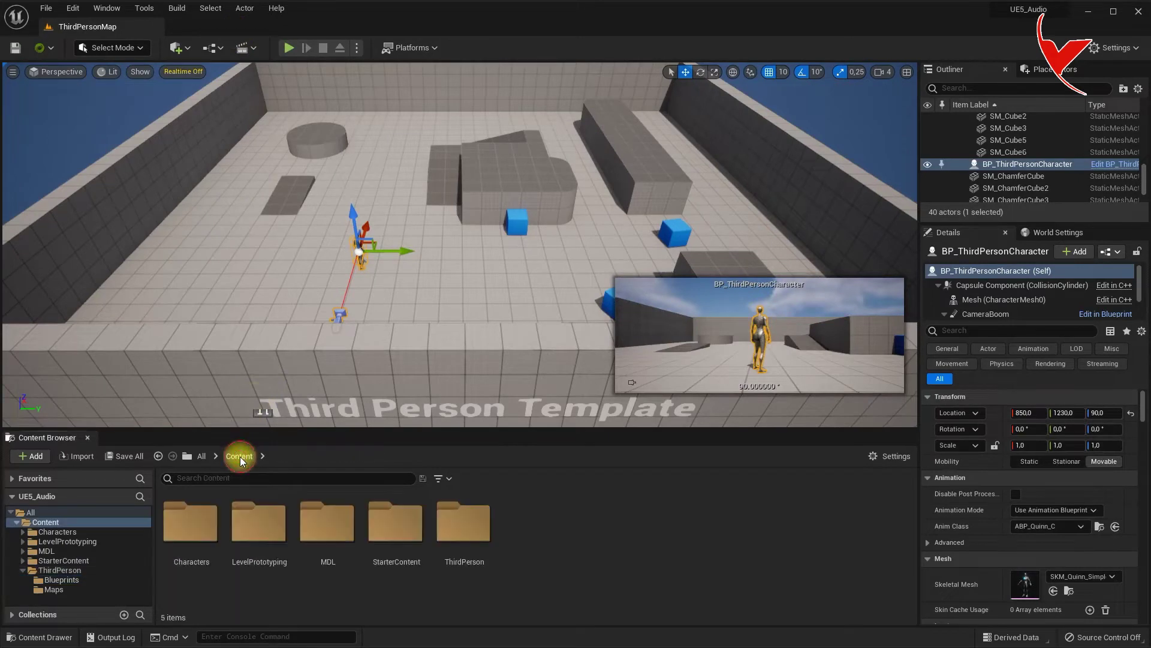
right_click(570, 553)
click(625, 201)
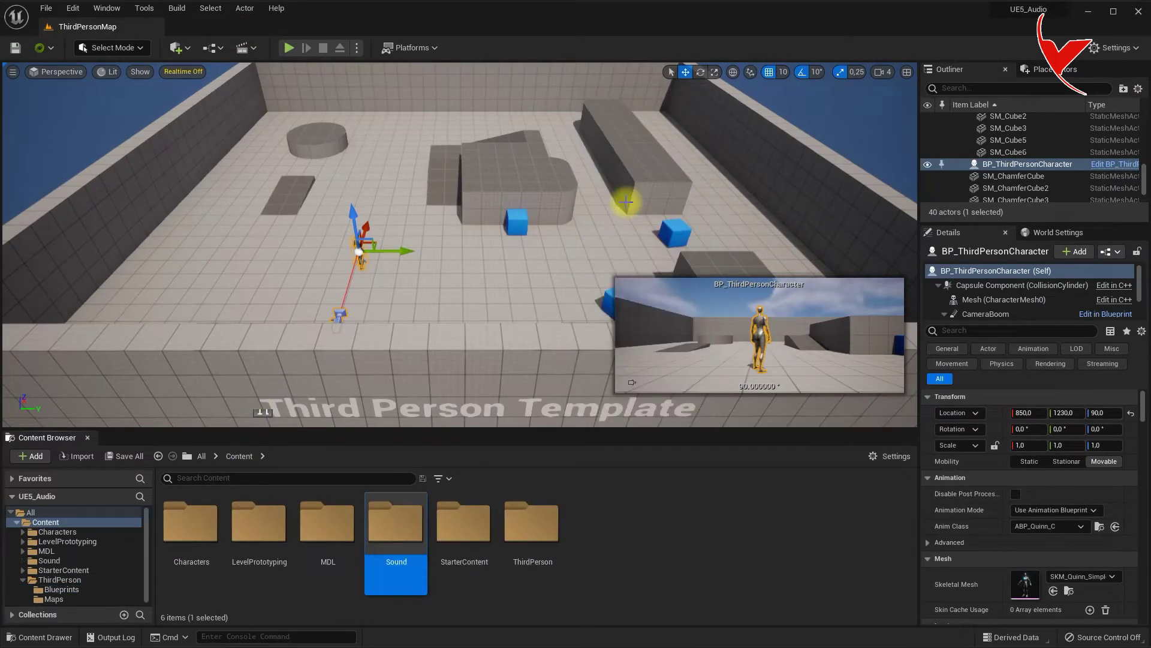
key(Return)
Import the Scary Theme #5 (Version 2) track from the music library into the Sound folder
key(alt+Tab)
click(629, 228)
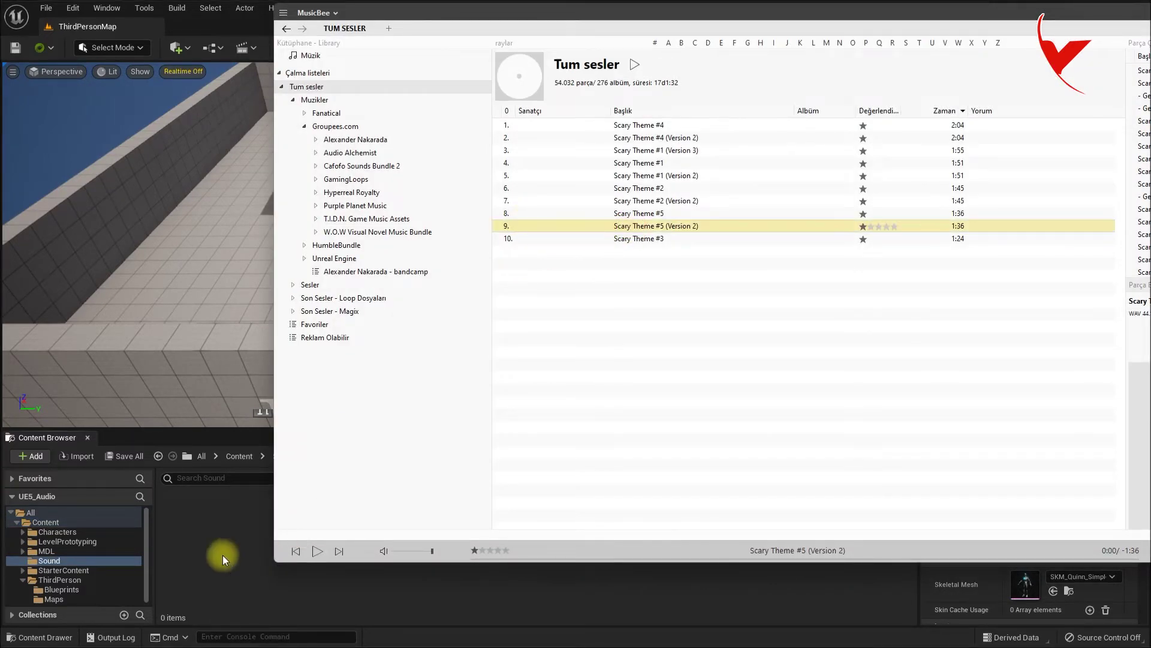
drag(222, 555, 223, 555)
double_click(189, 558)
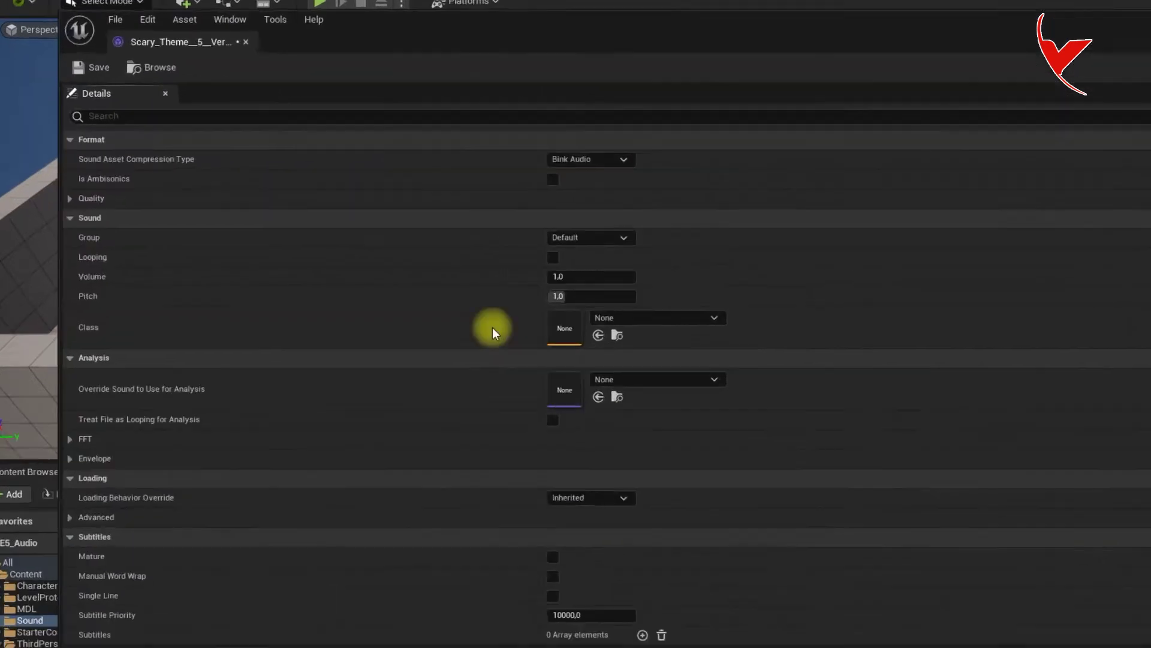
Enable Looping on the imported sound wave and rename it Scary_Sound
click(553, 257)
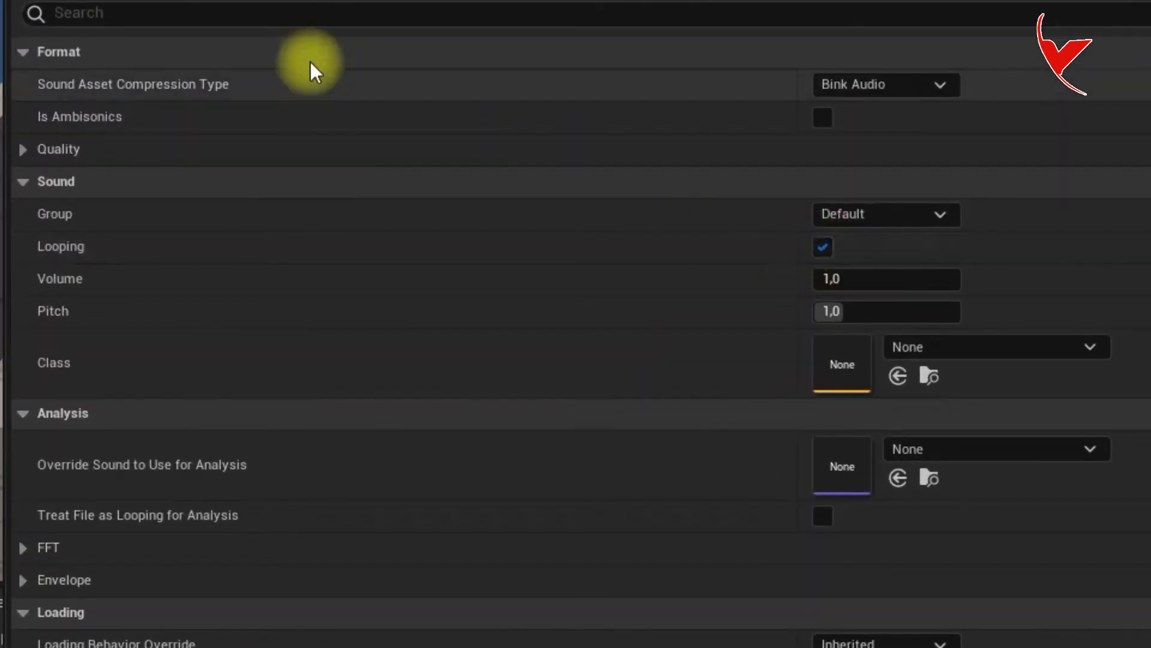
click(228, 84)
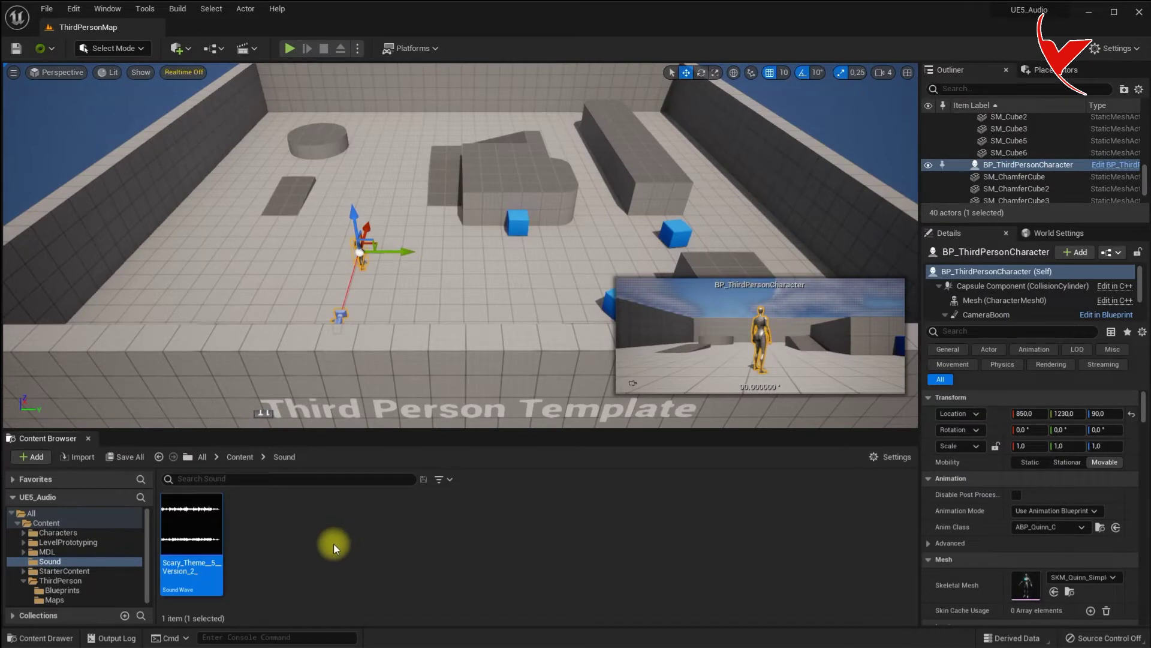
mouse_move(189, 564)
click(189, 566)
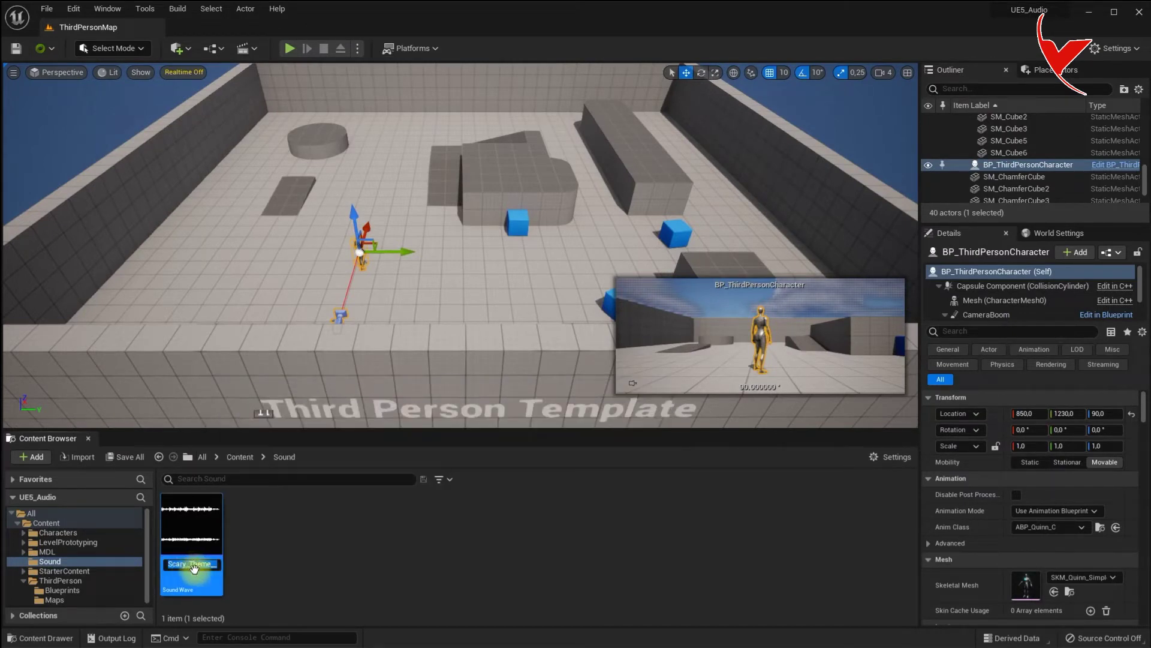
text(Sc)
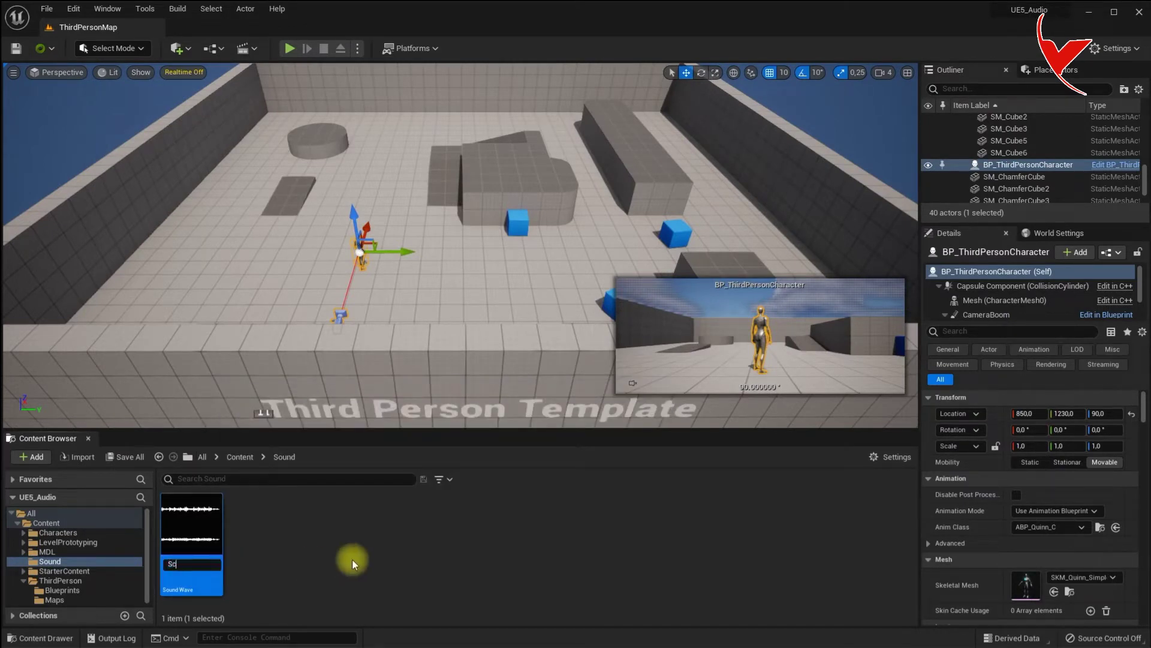
text(ary_Sound)
key(Return)
click(351, 559)
Create a Sound Attenuation asset named Scary_Attenuation in the Sound folder
right_click(311, 539)
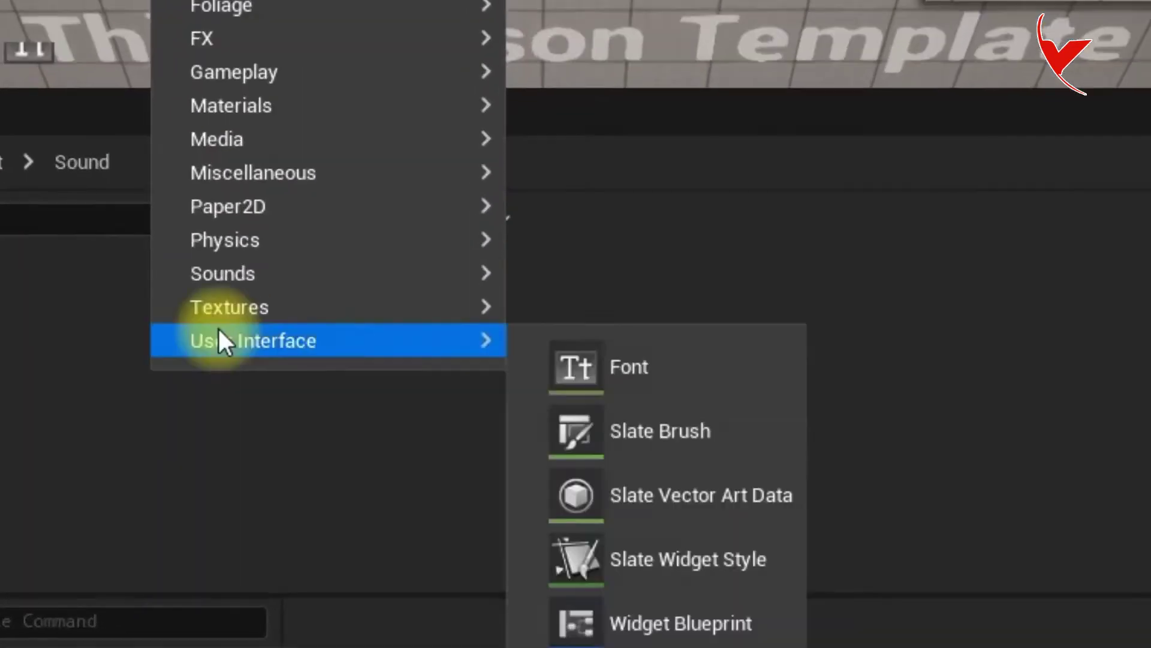
mouse_move(338, 495)
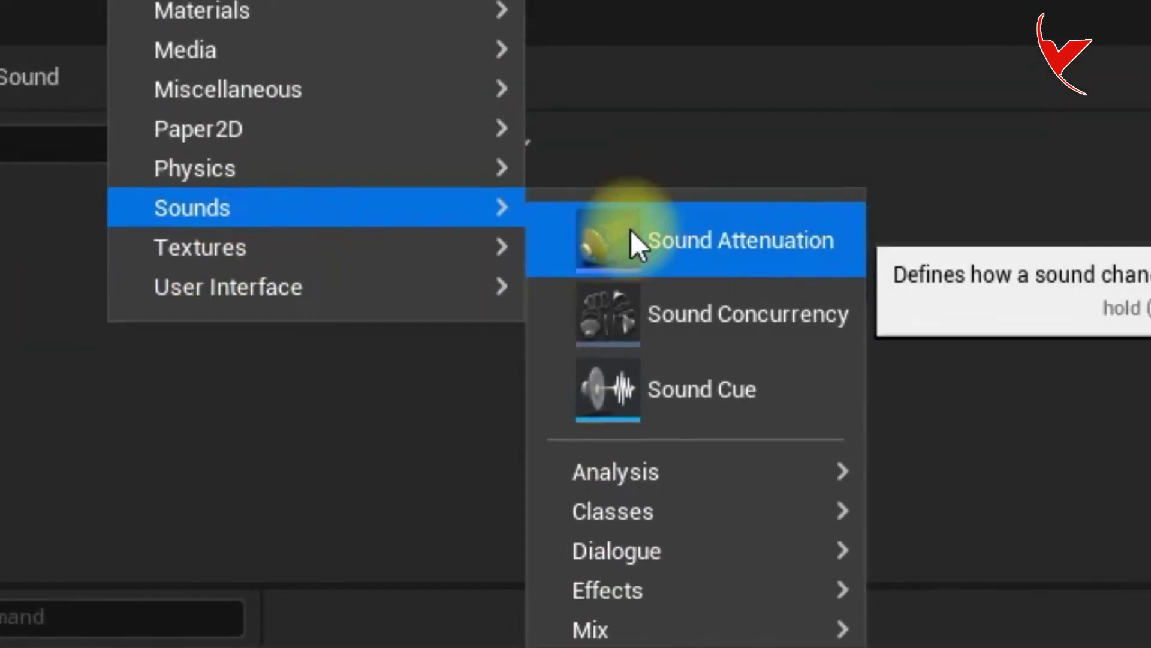
click(631, 231)
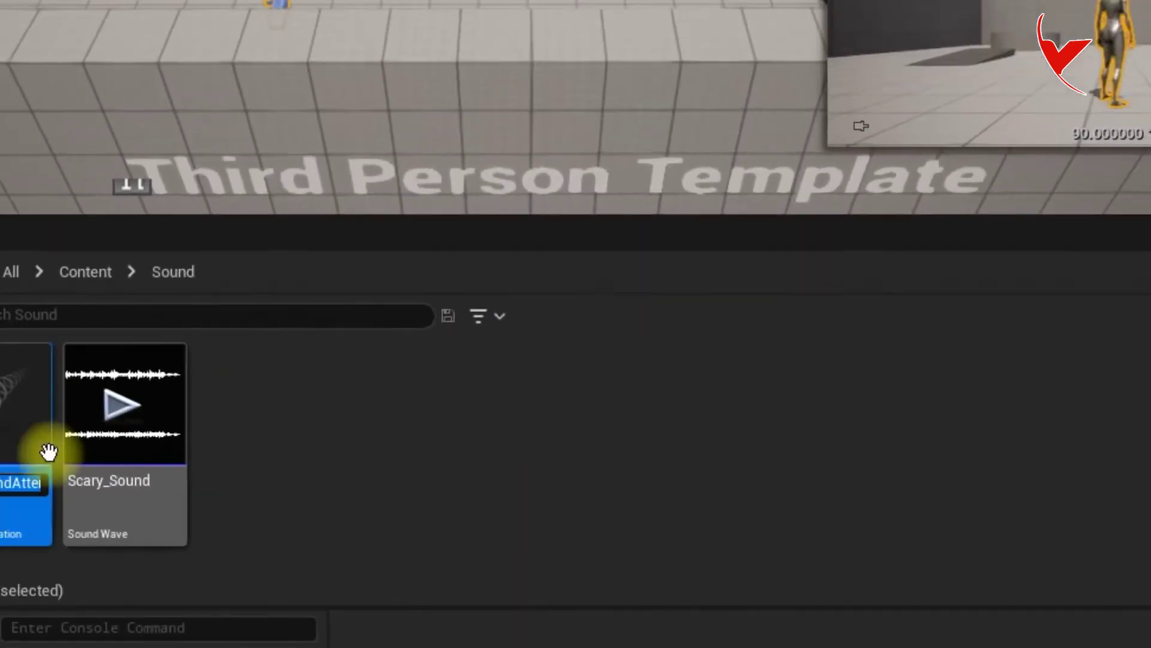
drag(34, 511, 90, 511)
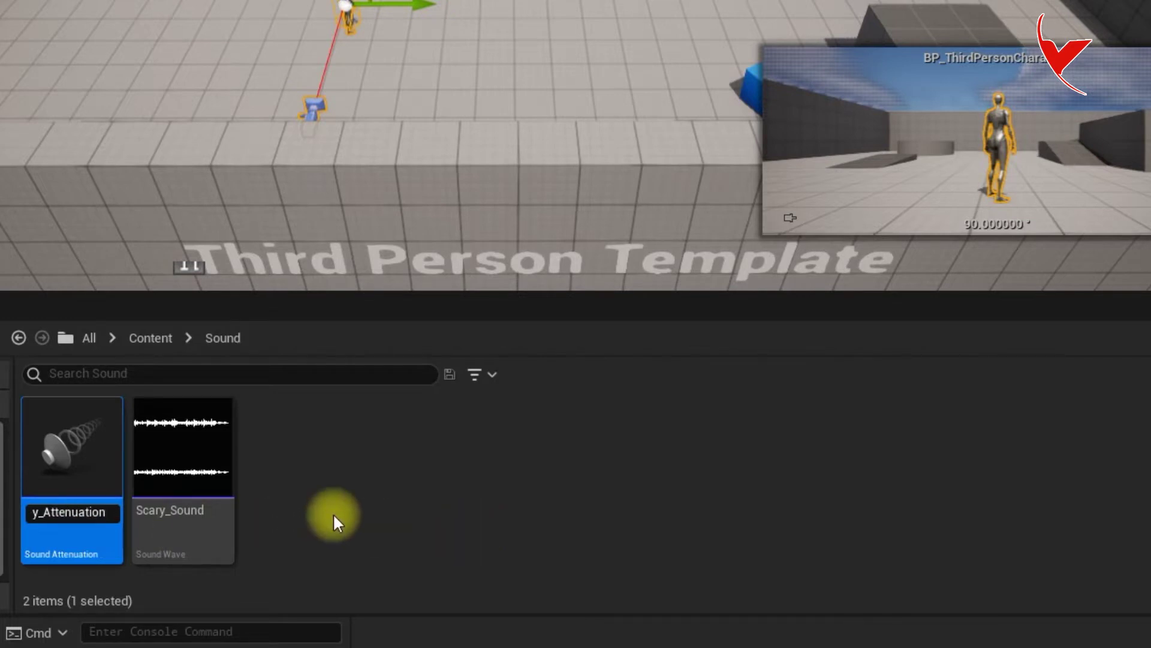
key(Return)
Create a Sound Concurrency asset named Scary_Concurrency and open its settings
right_click(377, 483)
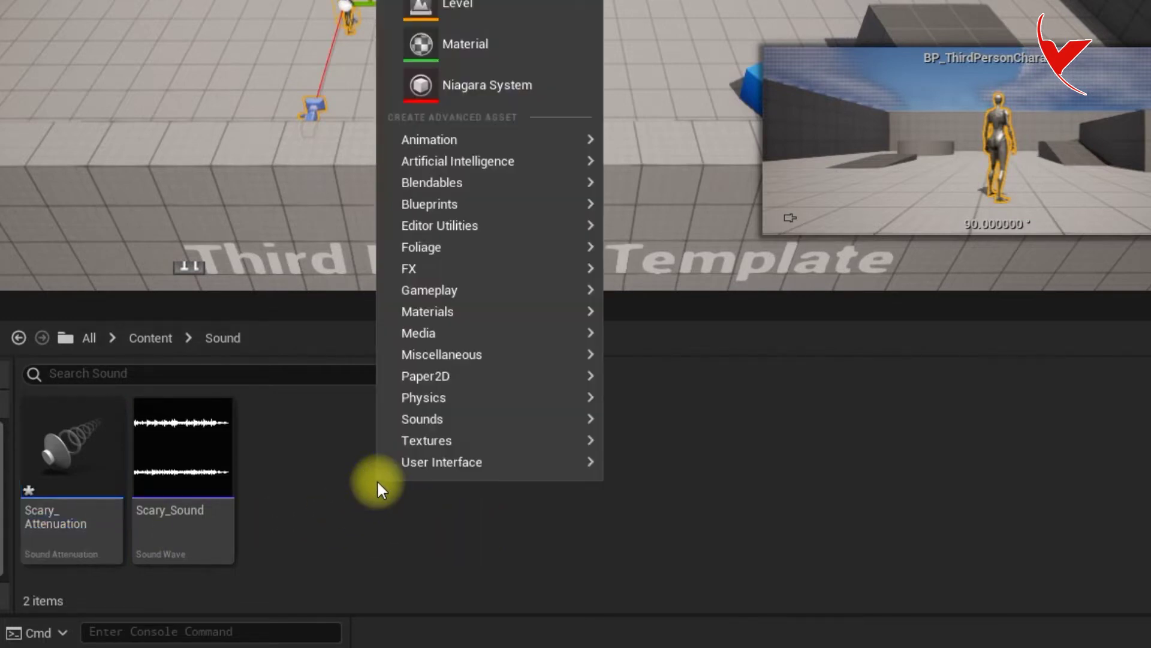
mouse_move(426, 418)
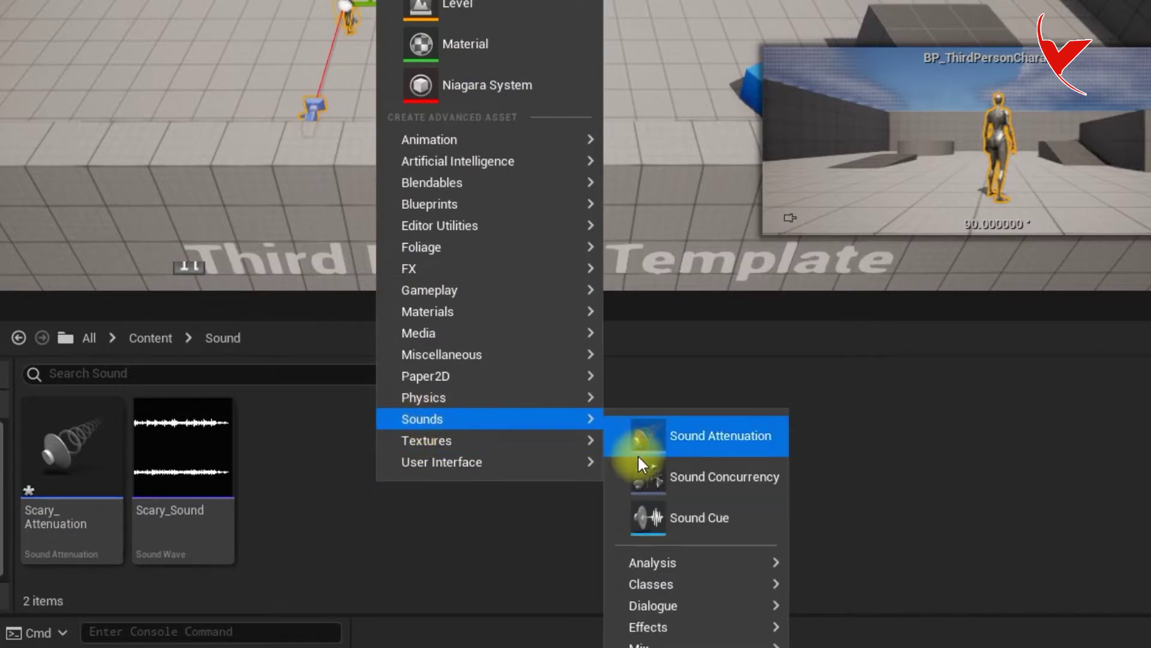
click(647, 477)
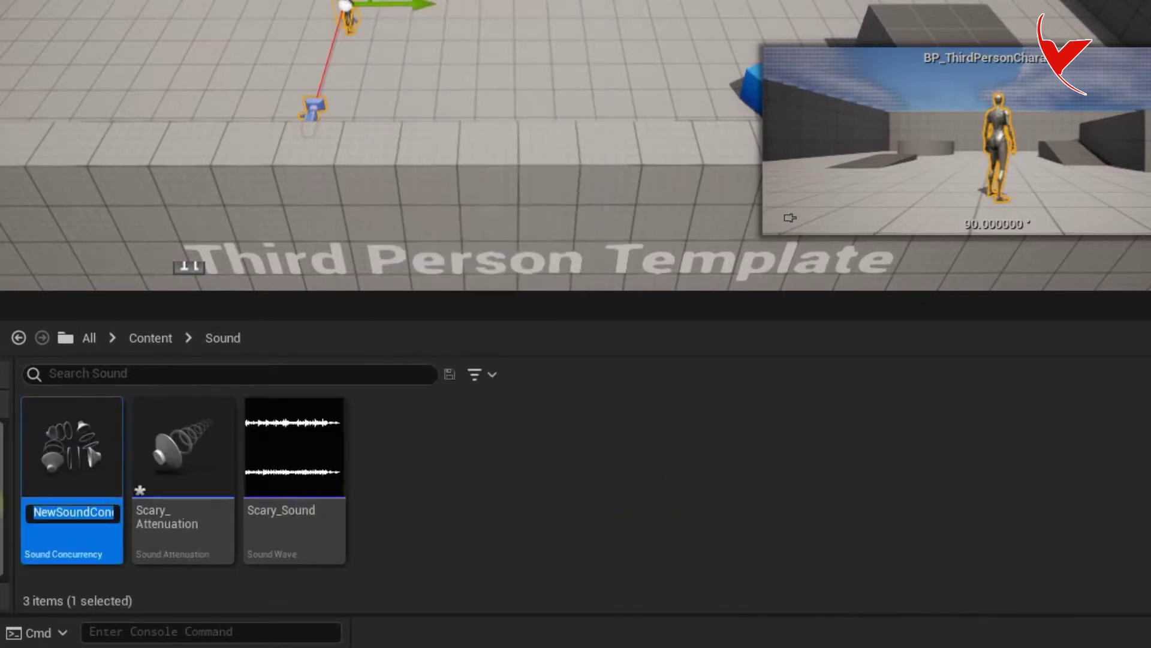
text(Scary_Concurrency)
key(Return)
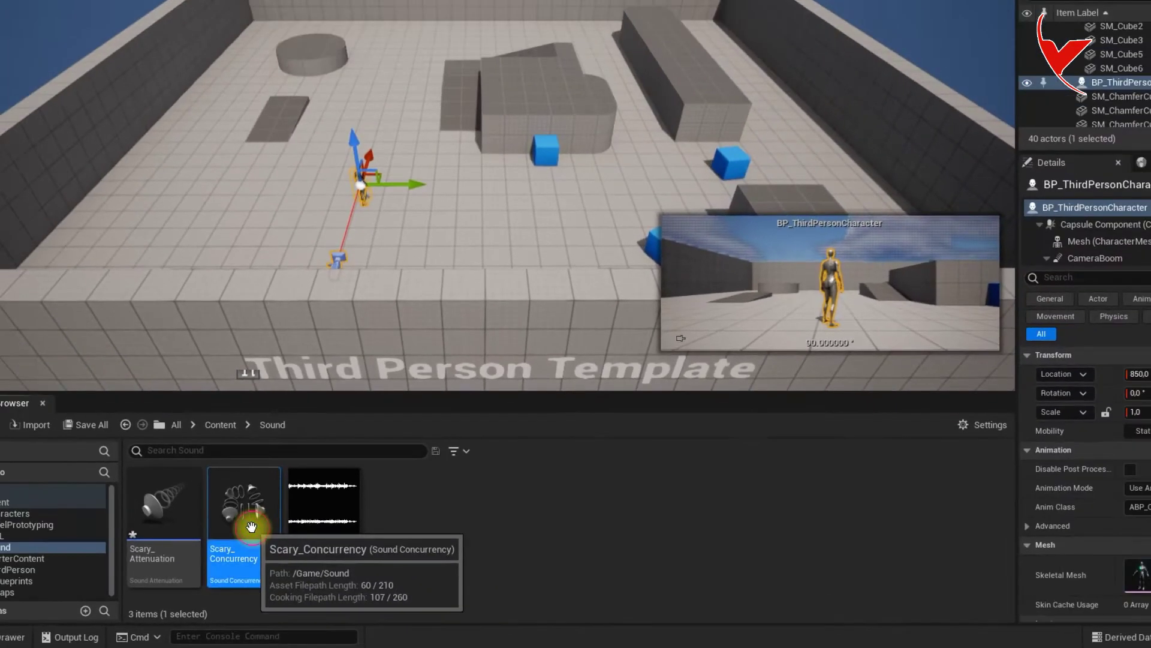
double_click(206, 477)
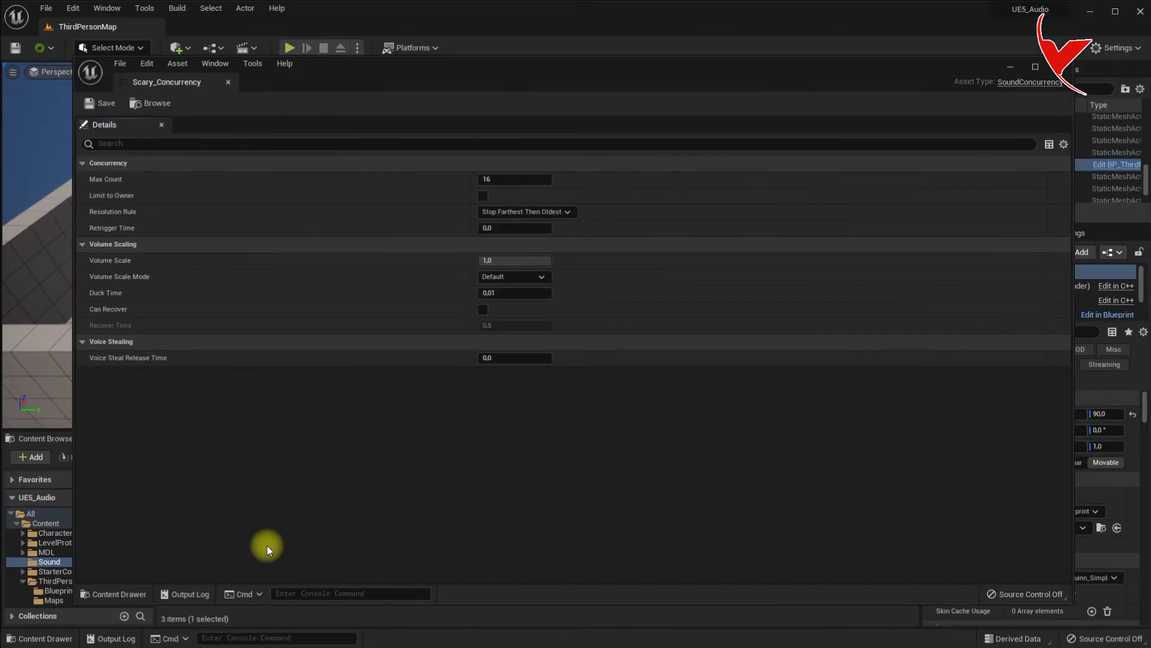
Give Scary_Concurrency Max Count 3, Limit to Owner on, and the Stop Oldest resolution rule
click(514, 180)
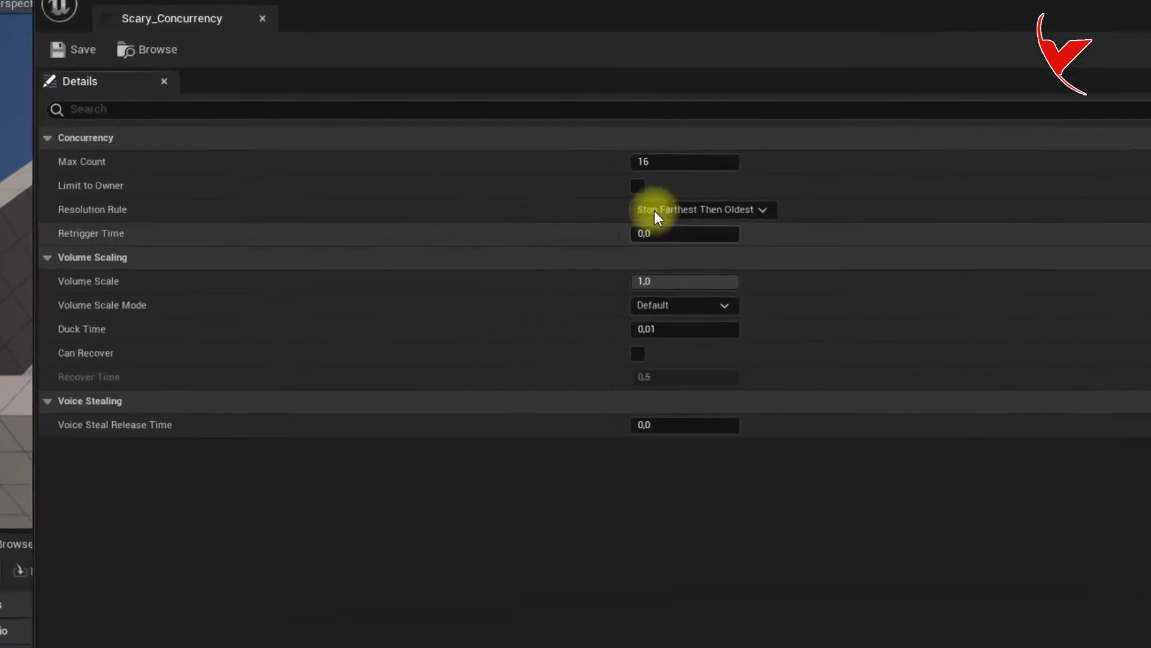
text(3)
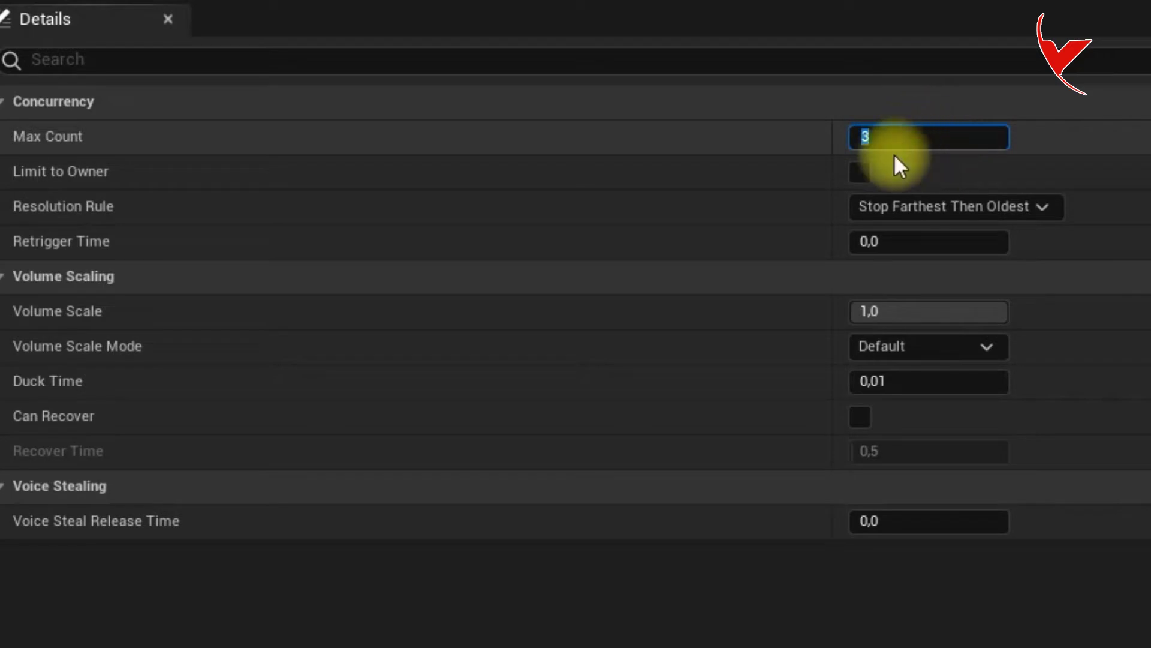
key(Return)
click(862, 171)
click(930, 210)
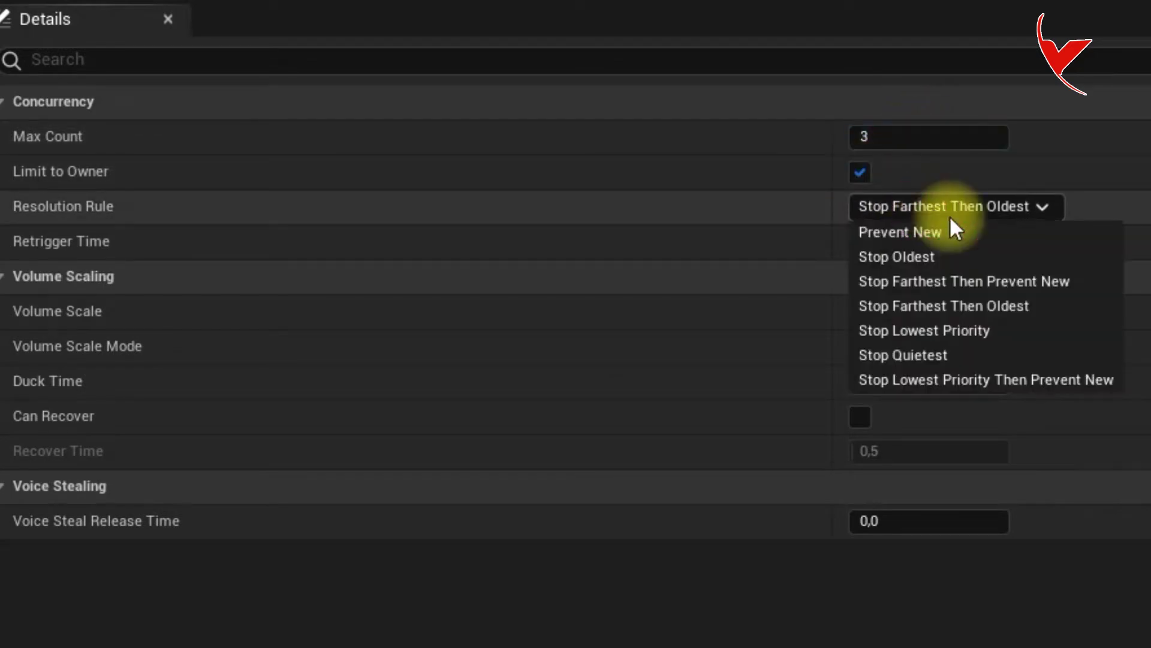
click(966, 249)
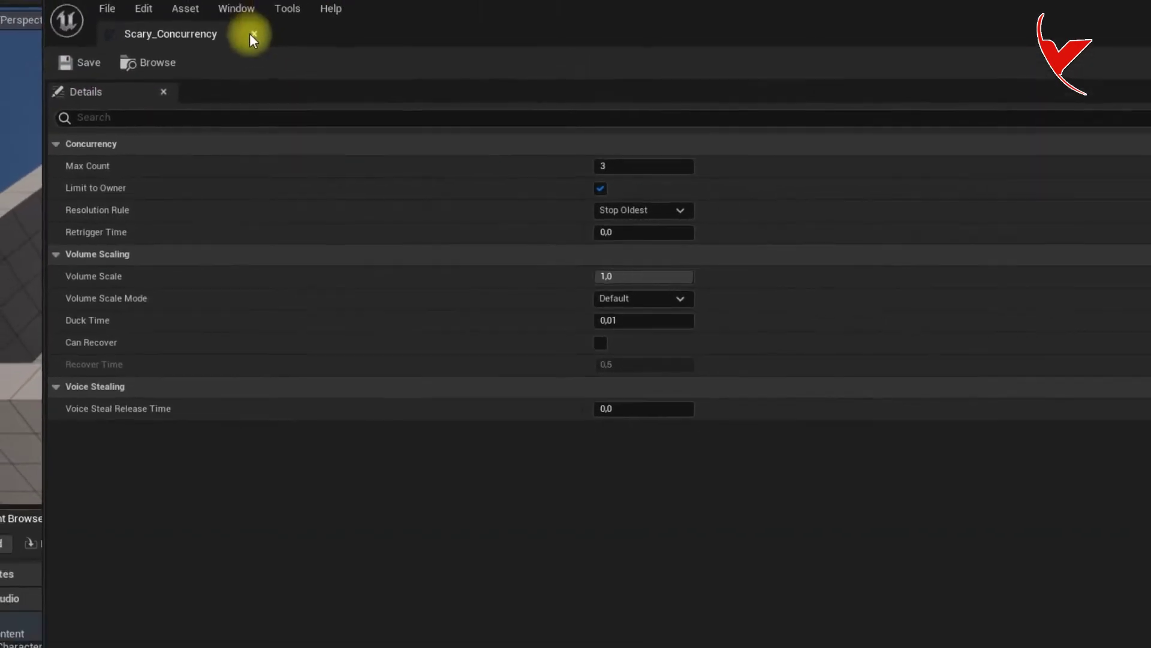
click(254, 34)
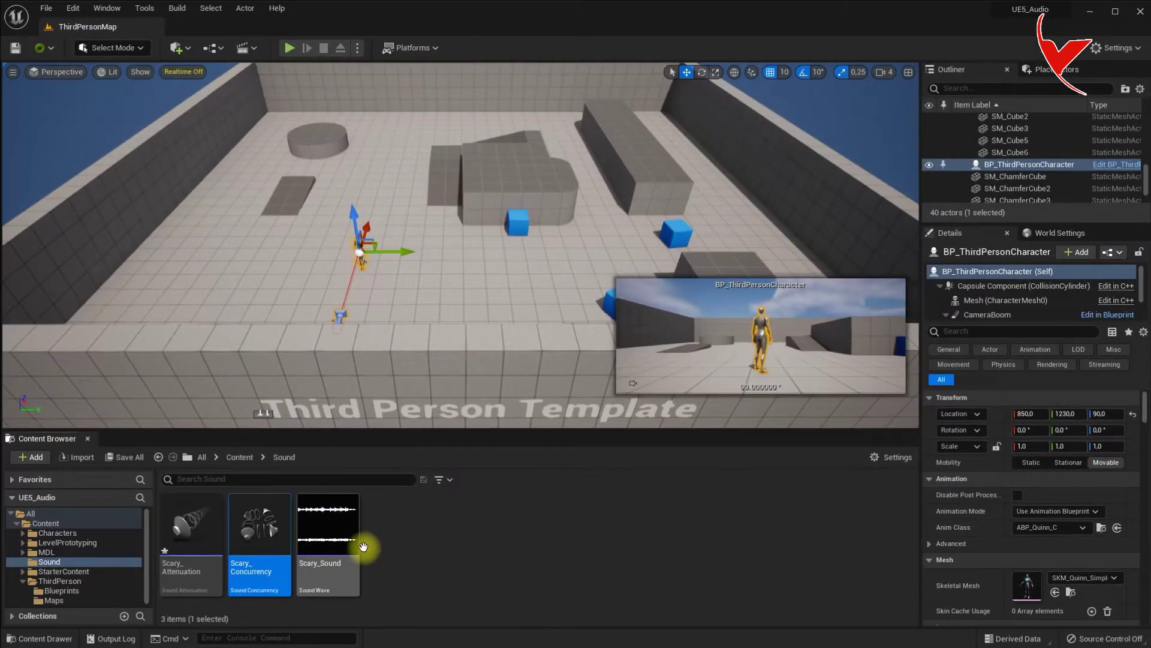
Set Scary_Attenuation's Attenuation Function to Natural Sound
click(211, 543)
double_click(211, 544)
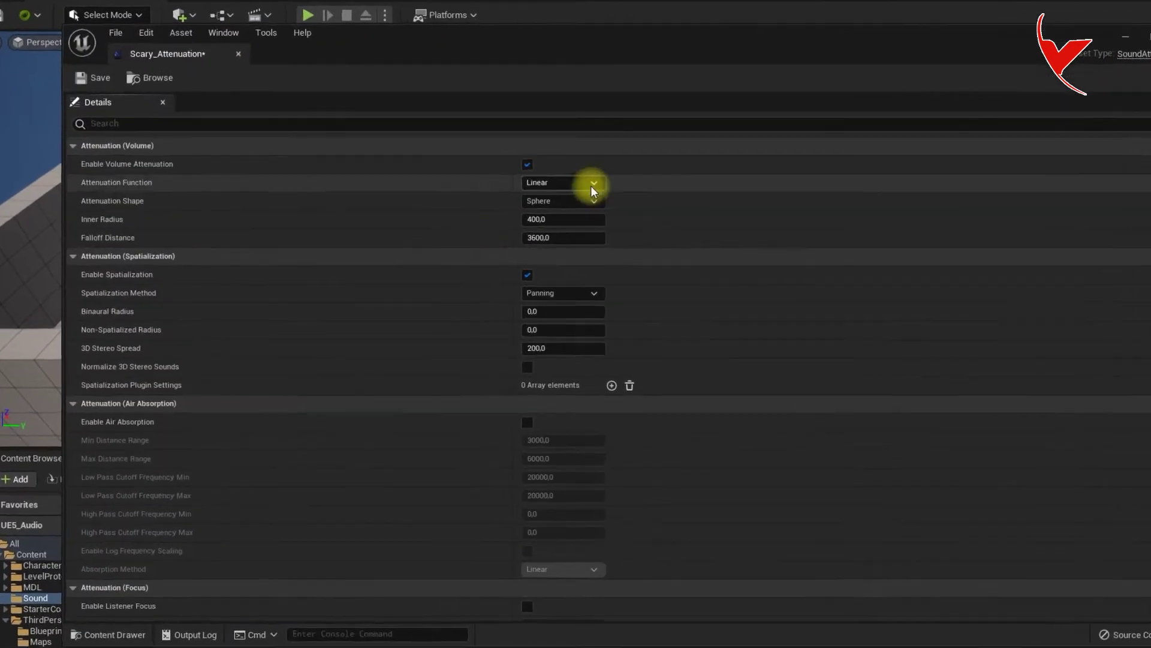
click(693, 159)
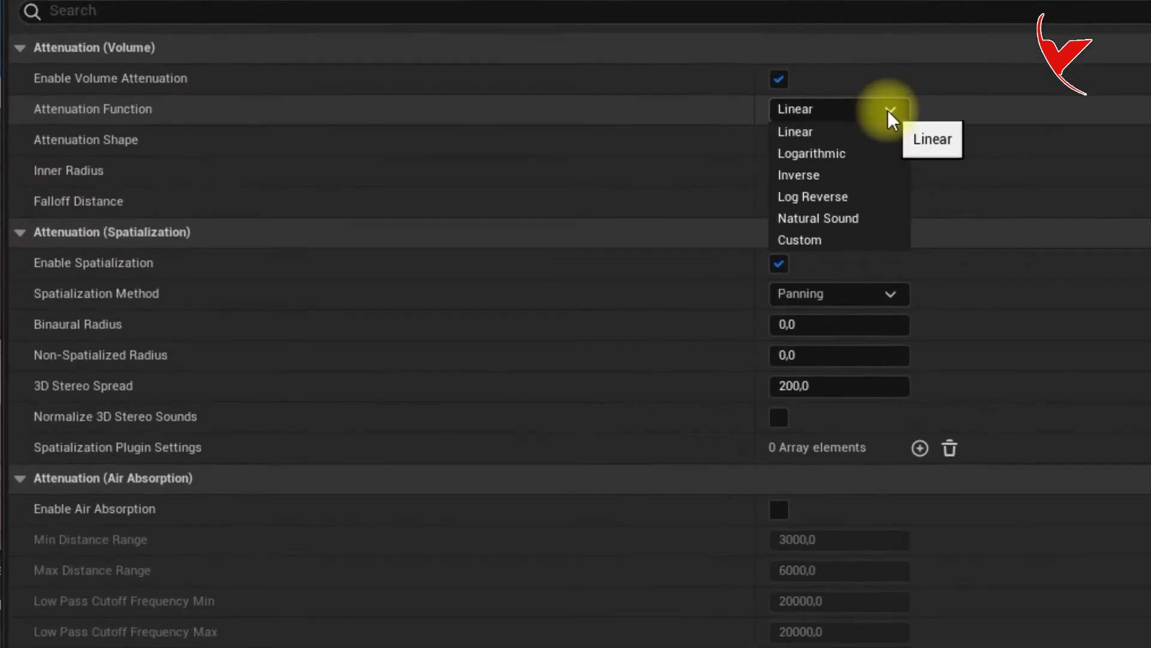
click(914, 210)
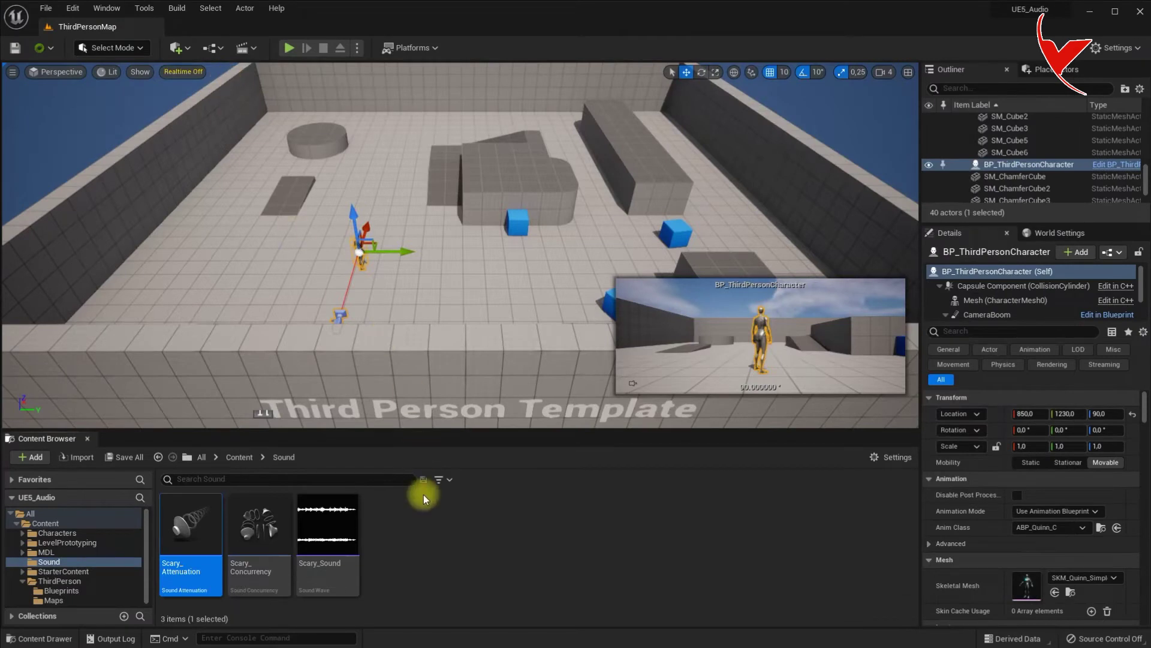
right_click(426, 529)
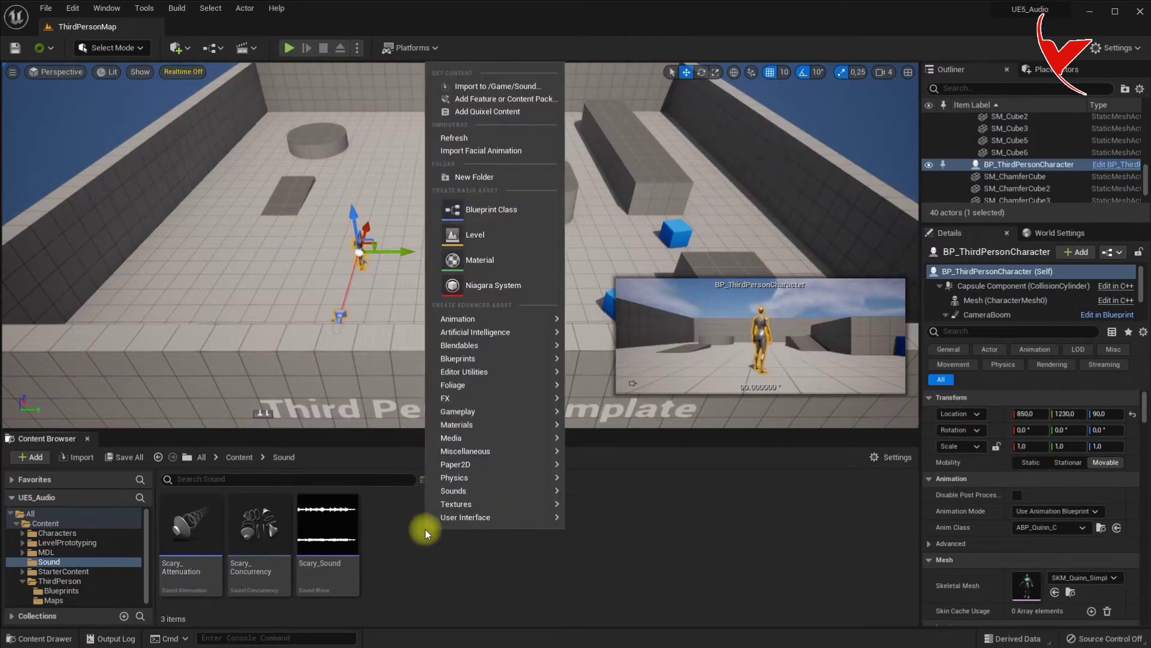
Create an Actor-based Blueprint Class named Sound_Actor in the Sound folder and open it
click(480, 210)
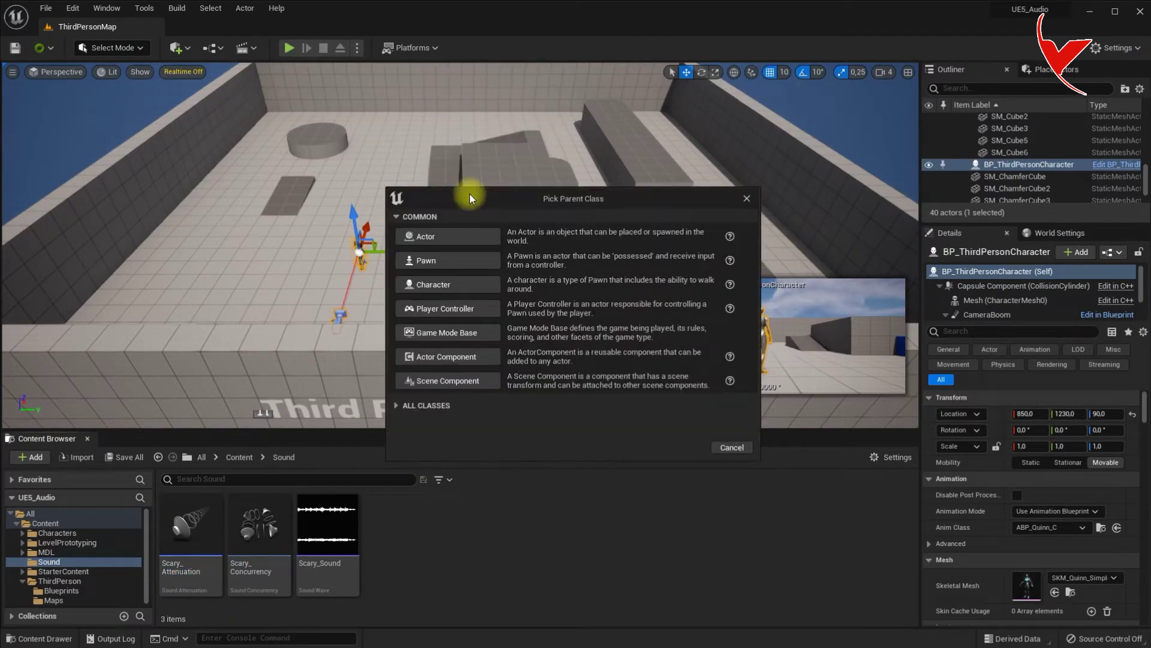
click(454, 232)
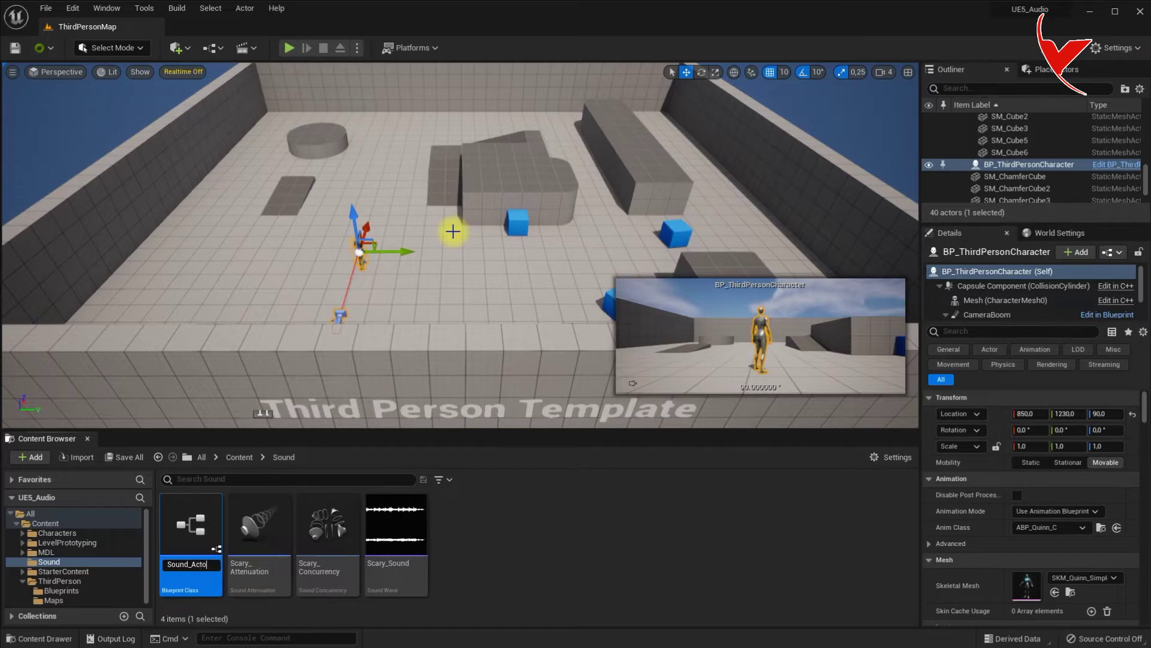
text(r)
key(Return)
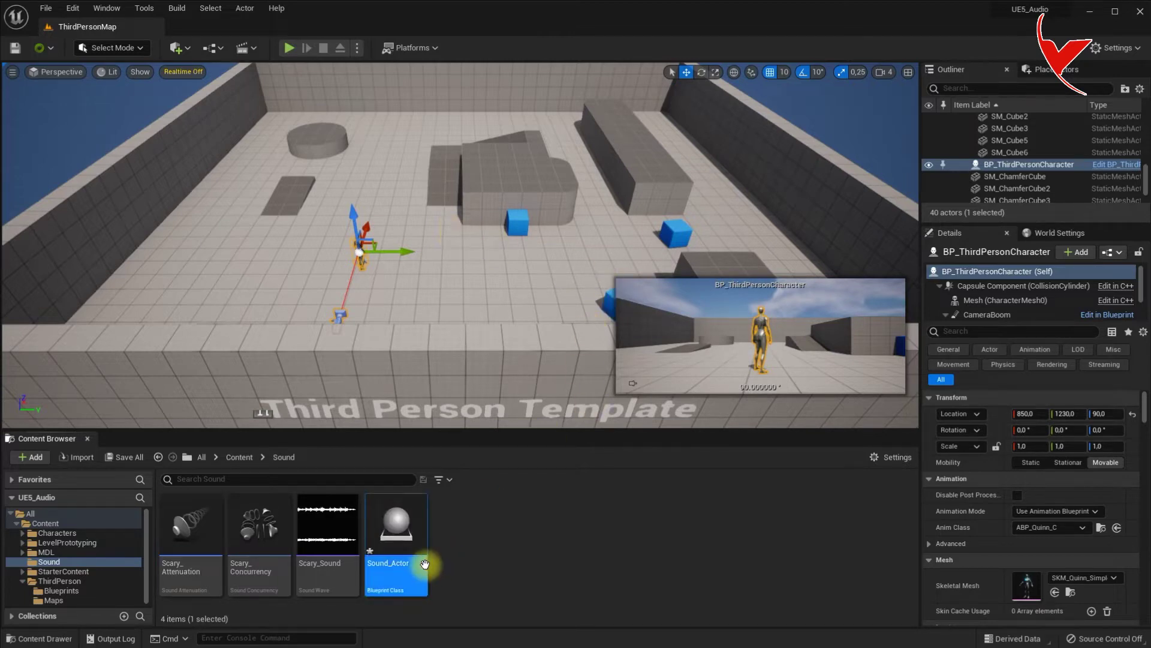
double_click(420, 561)
click(28, 84)
text(AUdi)
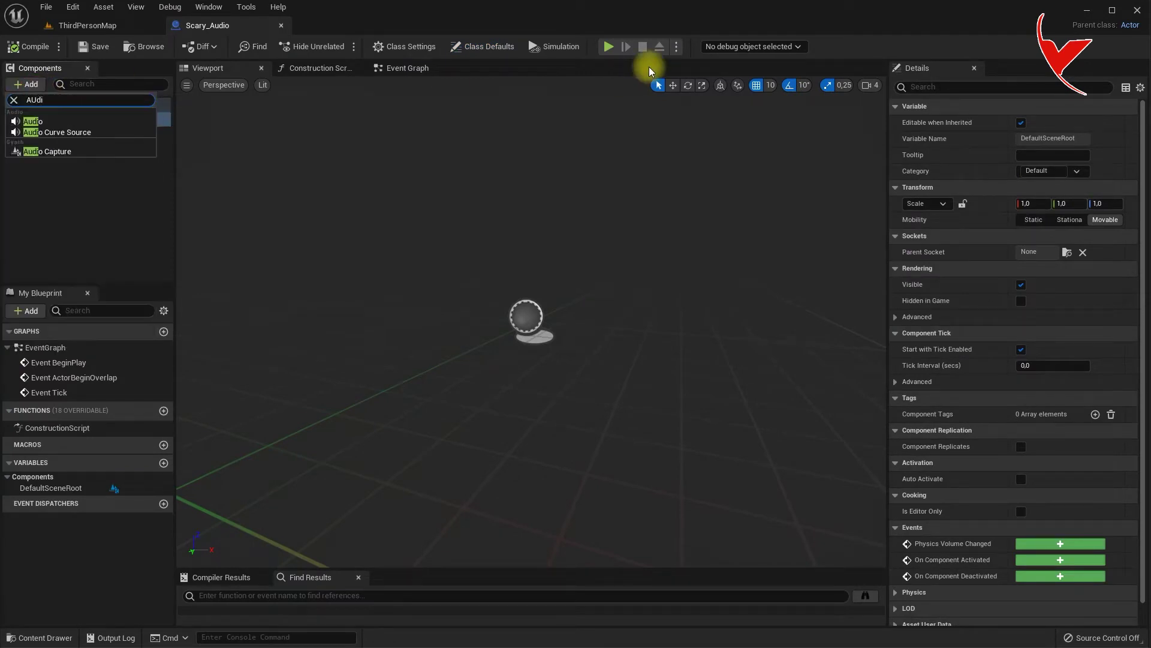
Add an Audio component and a Sound Base variable named Scary Sound
click(90, 120)
click(103, 140)
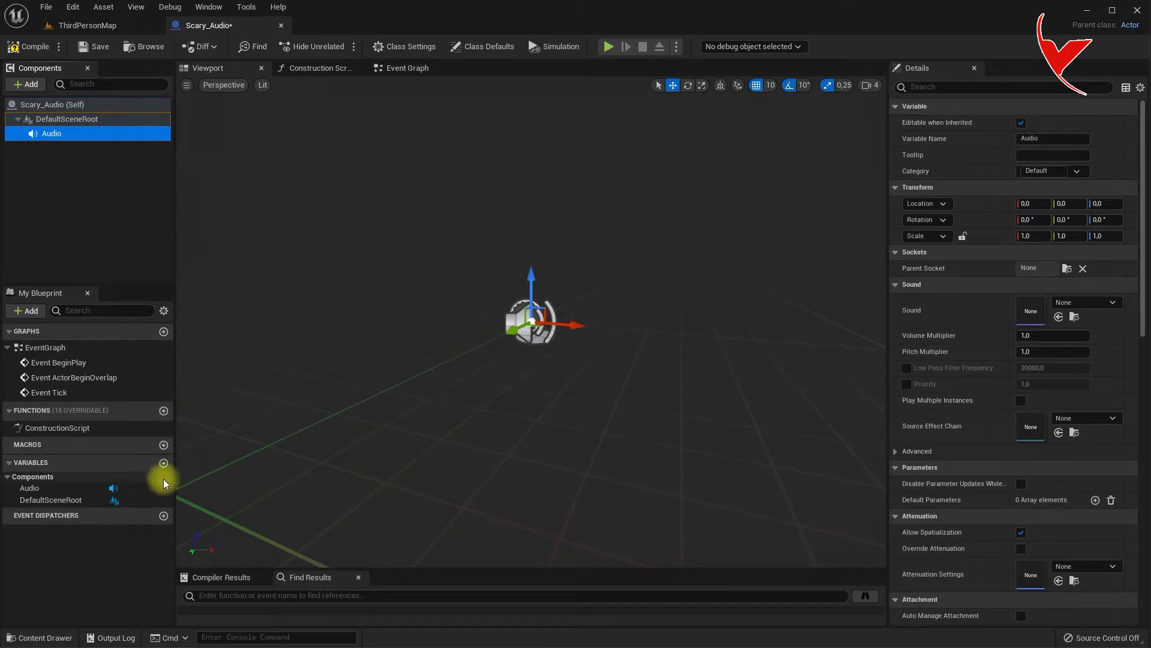
click(163, 462)
text(Scary Sound)
key(Return)
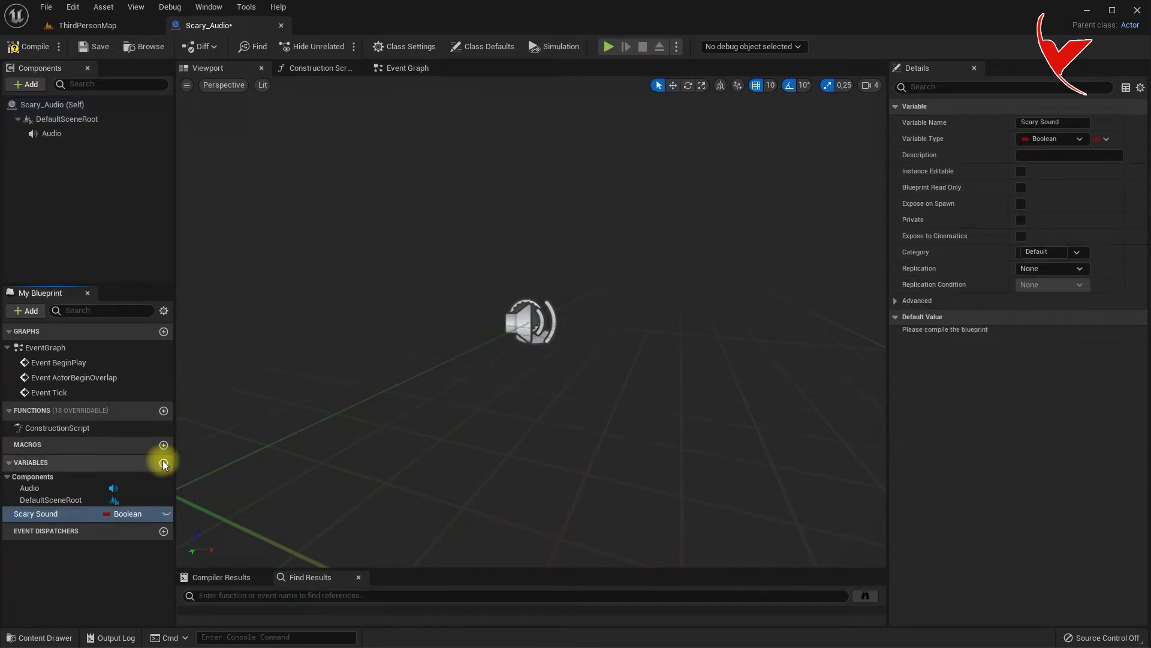
click(133, 516)
text(sound bas)
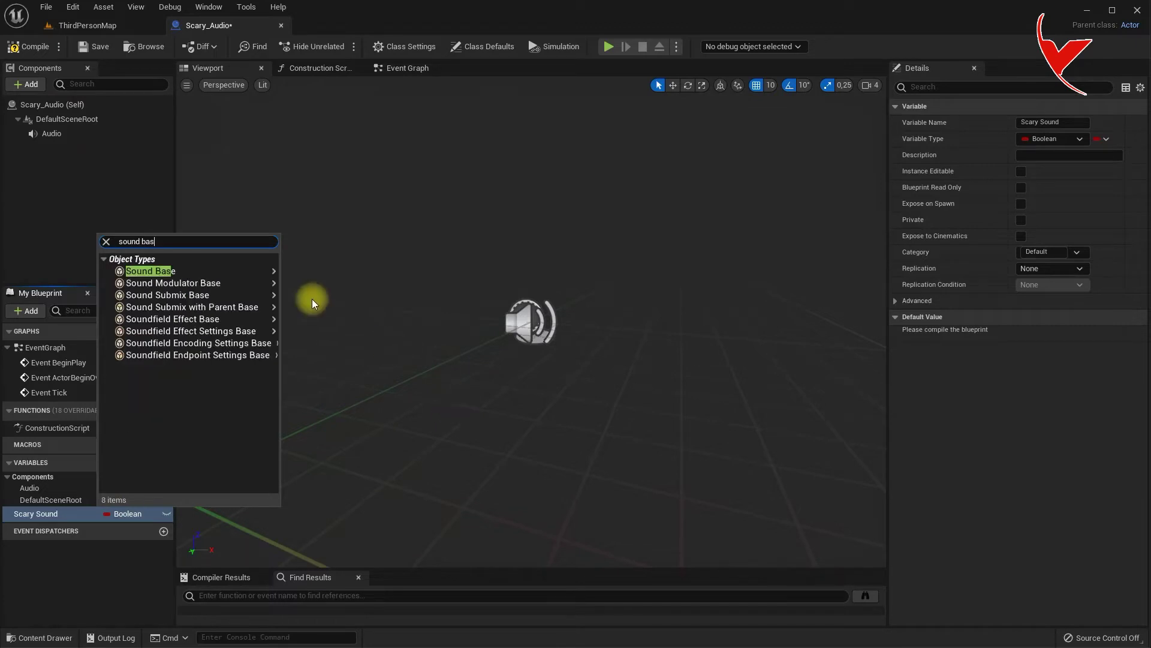
mouse_move(258, 266)
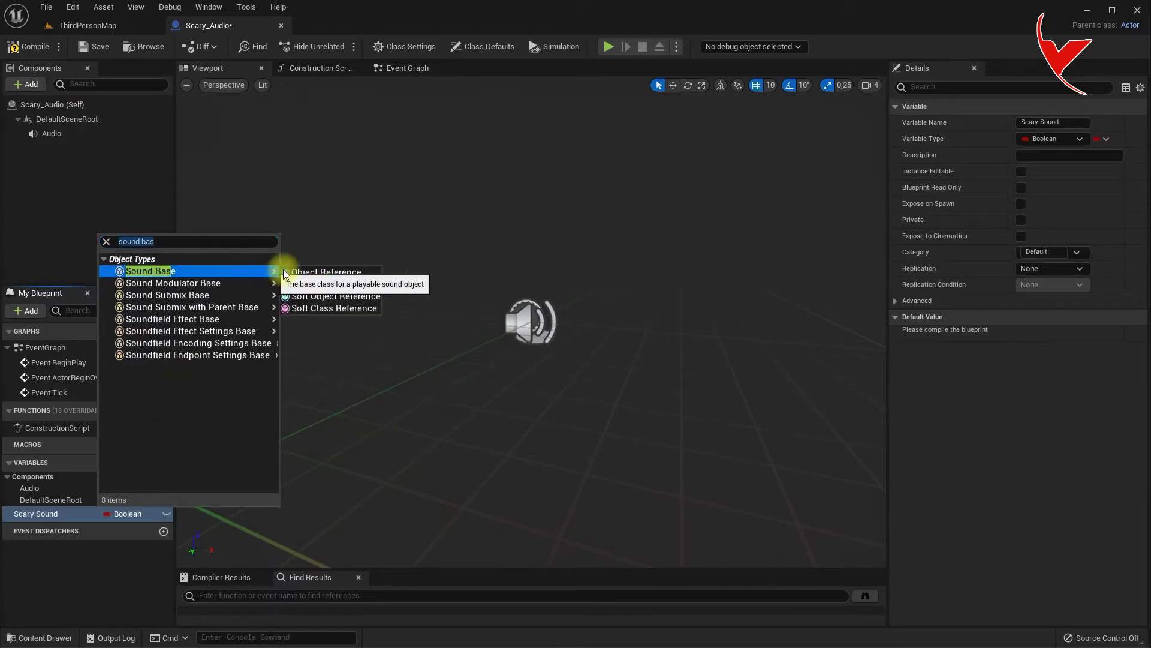
click(329, 273)
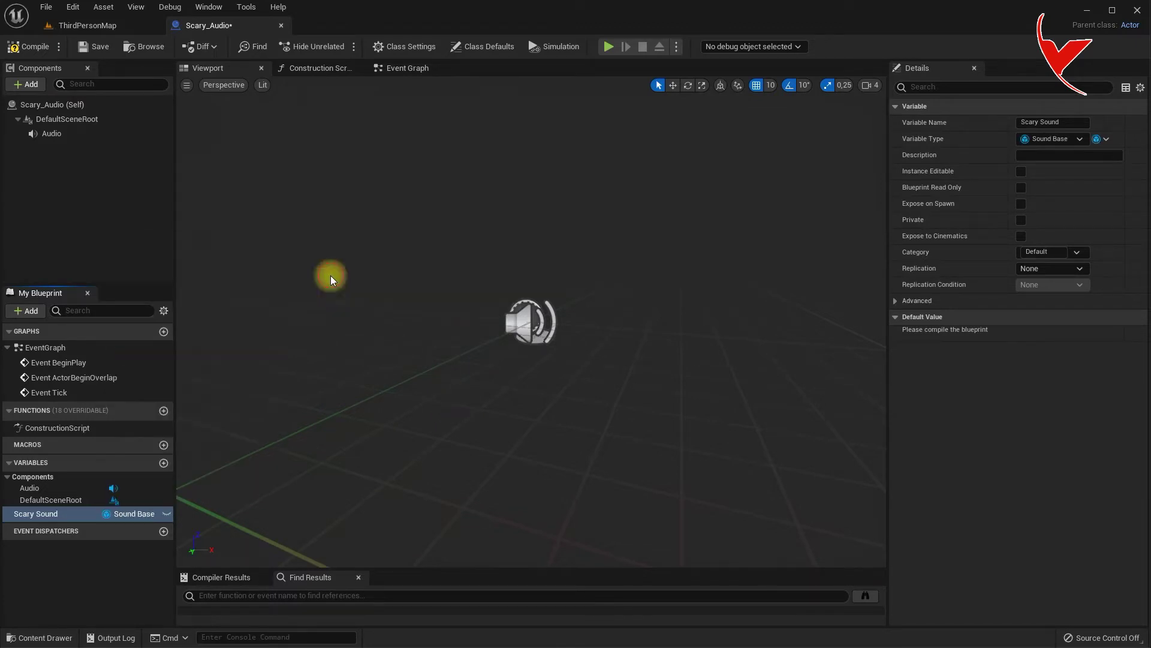
Add a Scary Attenuation variable of type Sound Attenuation
click(164, 463)
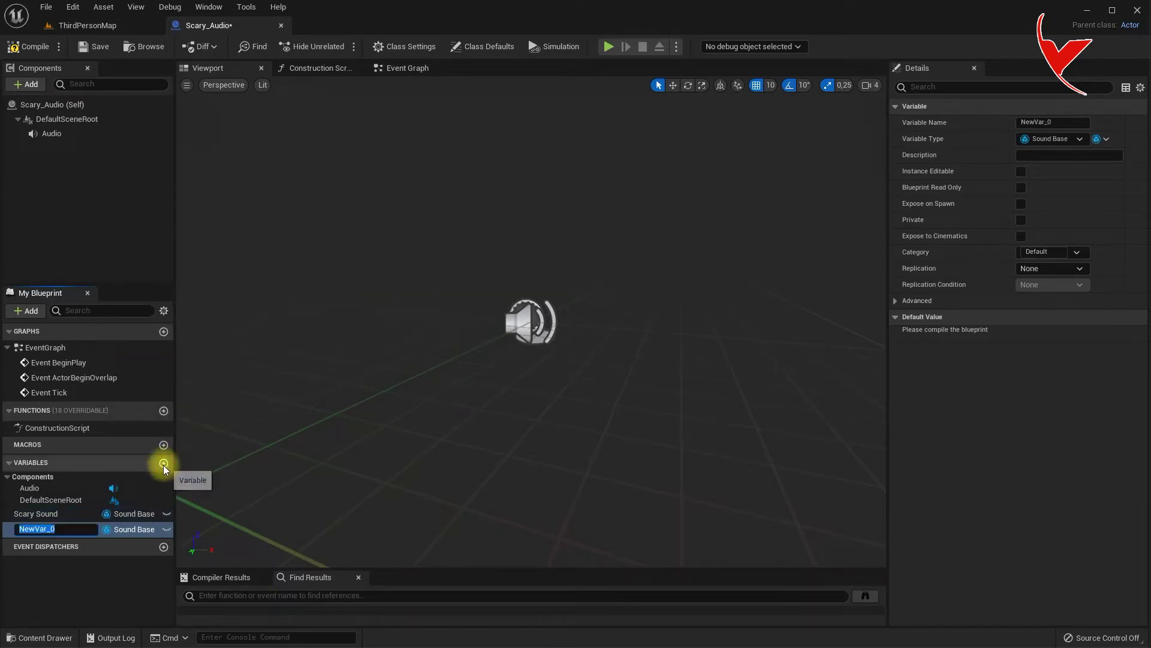
click(144, 529)
click(144, 529)
text(sound att)
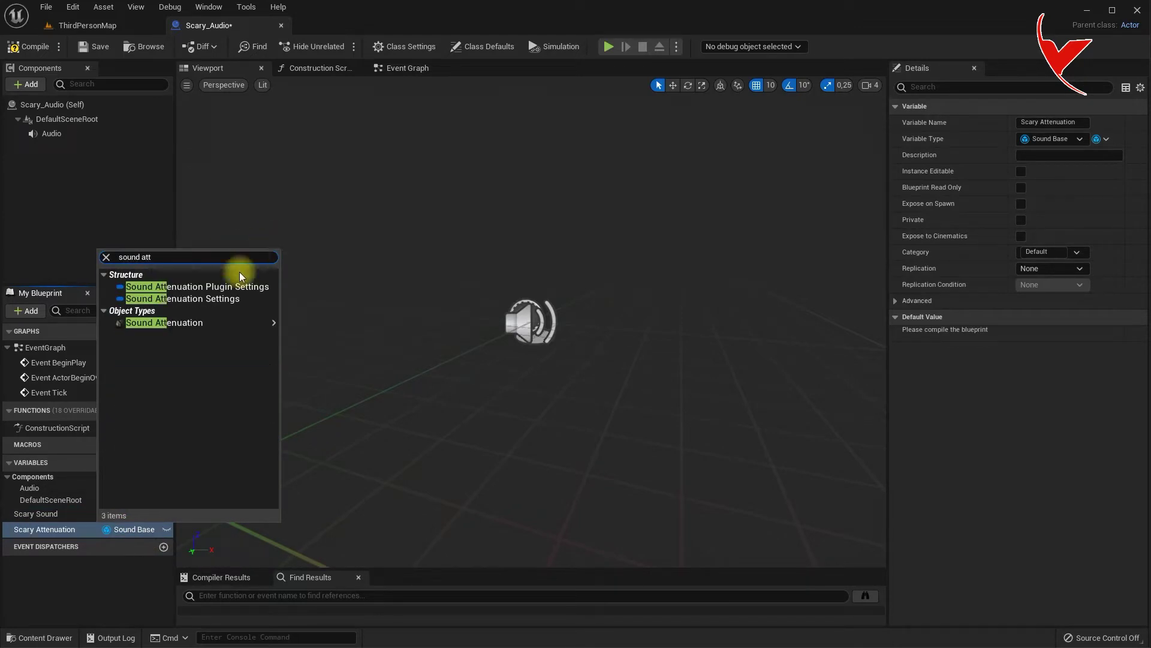
mouse_move(224, 322)
click(298, 327)
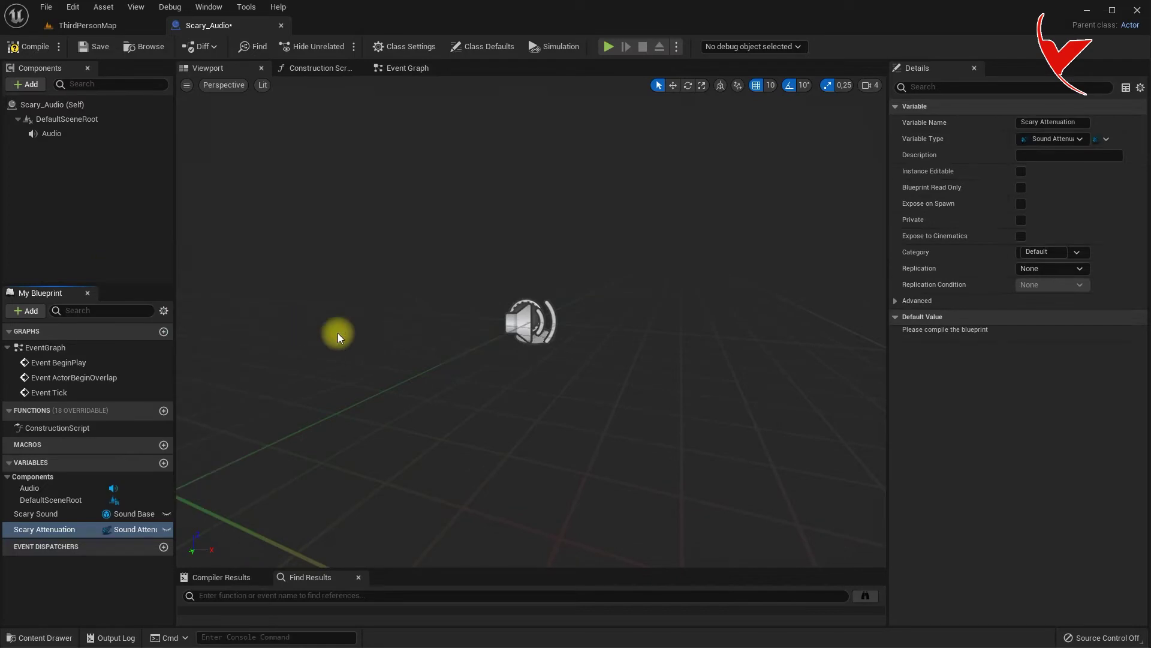
Add a Scary Concurrency variable of type Sound Concurrency
click(163, 463)
text(Scary Concurrency)
key(Return)
click(144, 545)
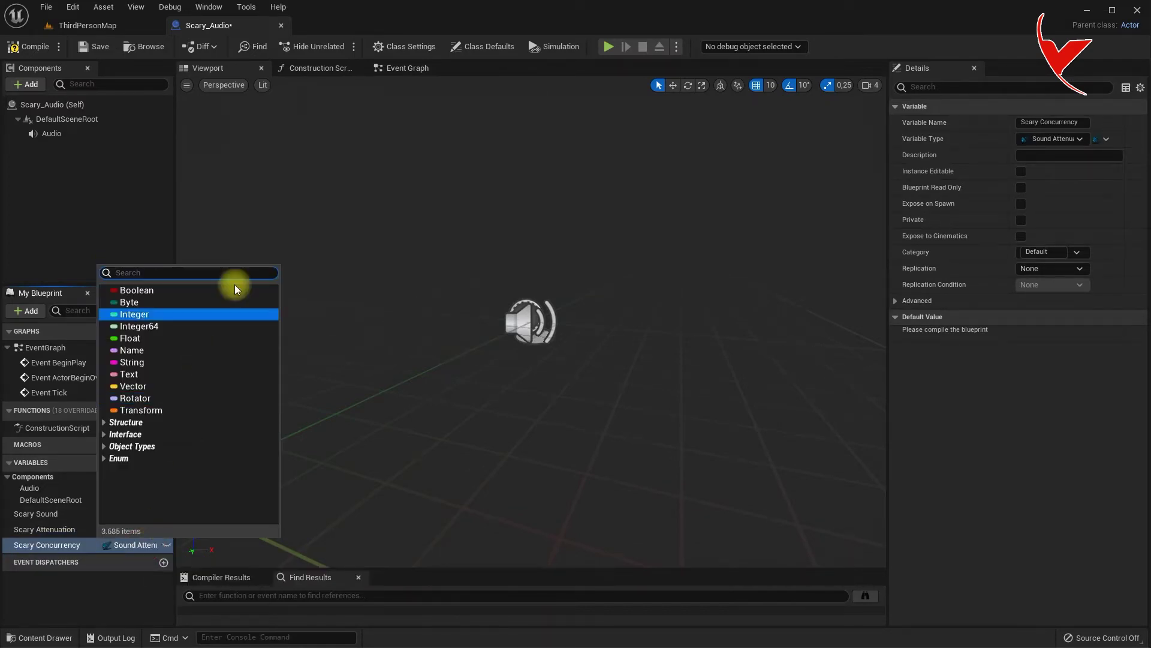
text(sound con)
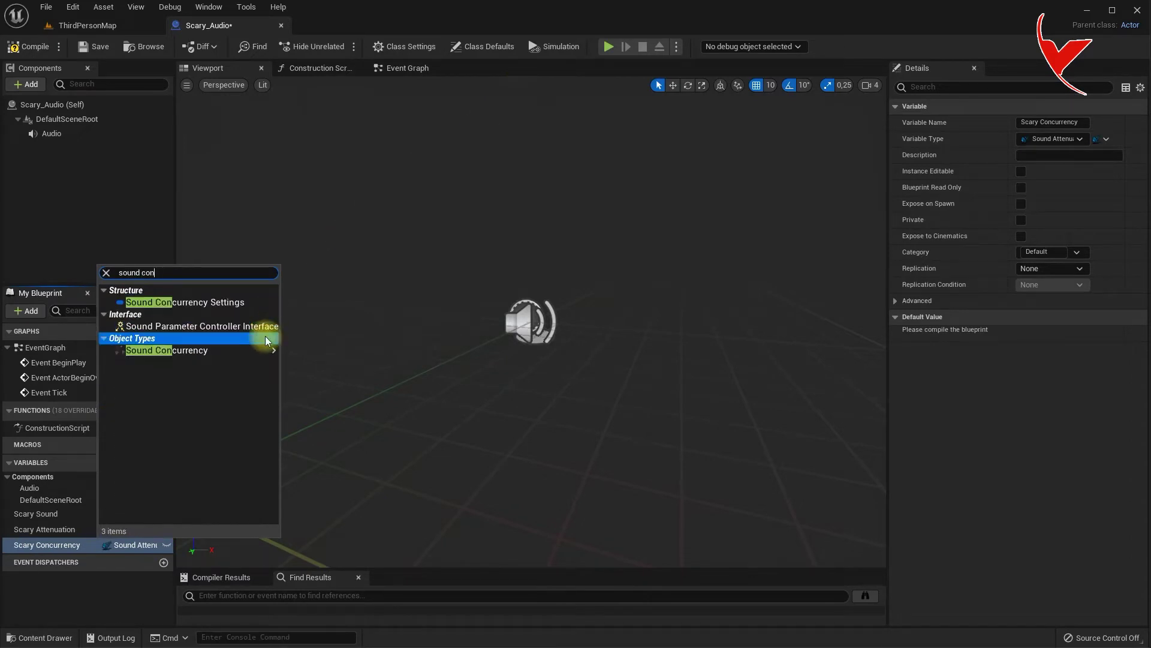
mouse_move(263, 350)
click(301, 350)
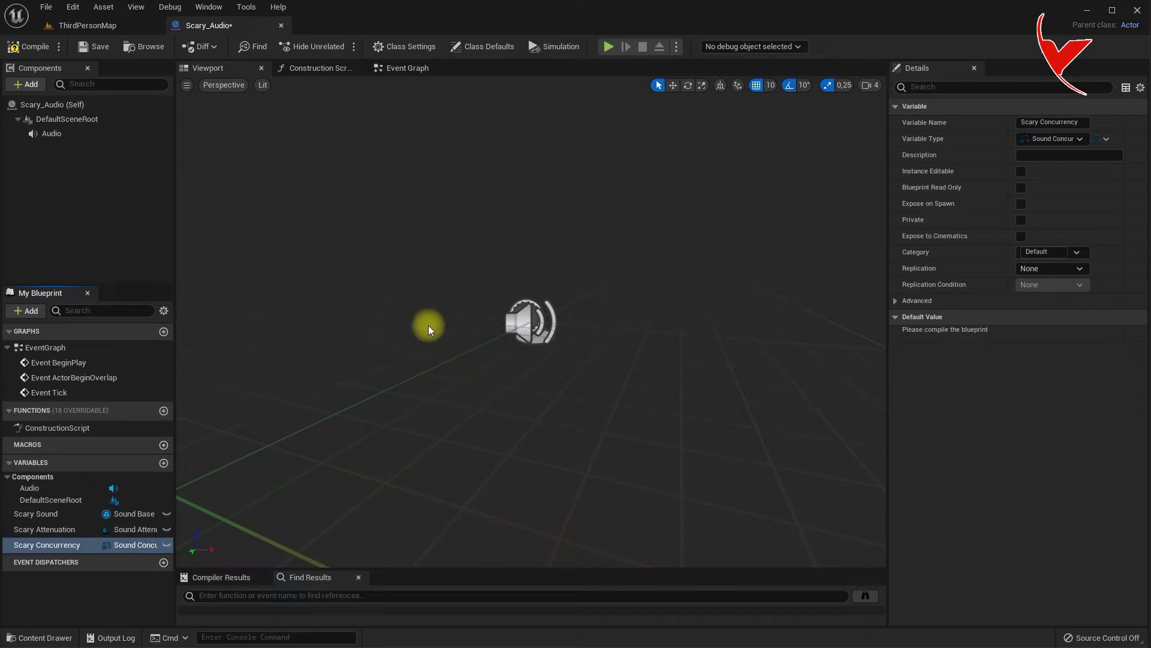
Add a Float variable named Scary Volume
click(164, 462)
text(Scary Volume)
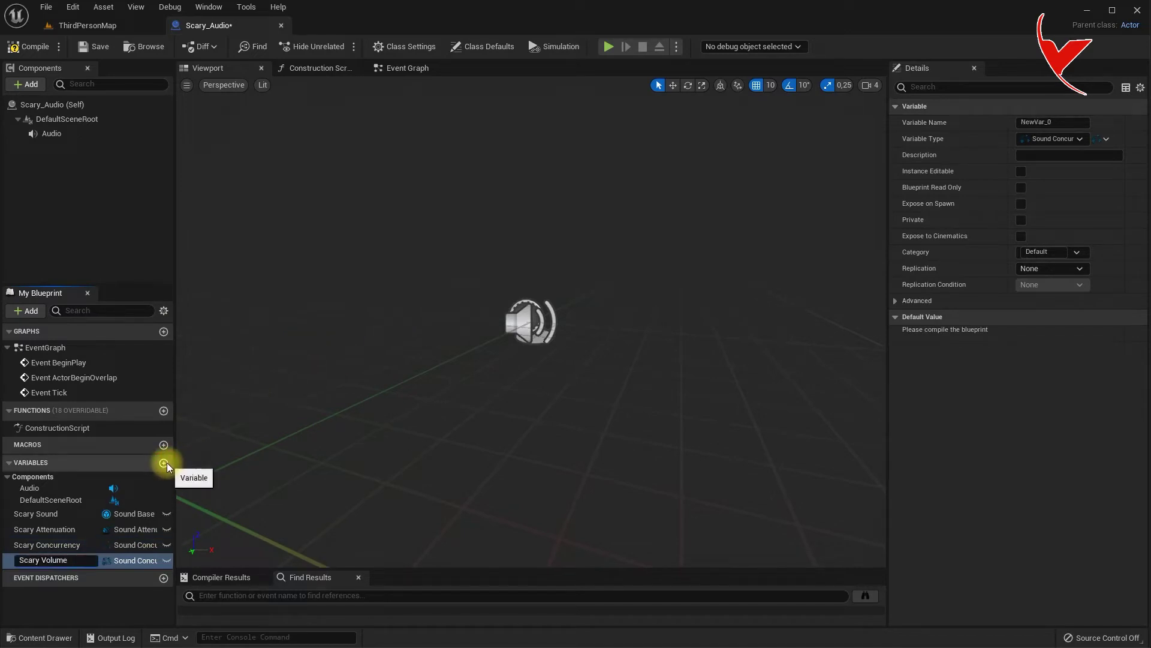
key(Return)
click(147, 560)
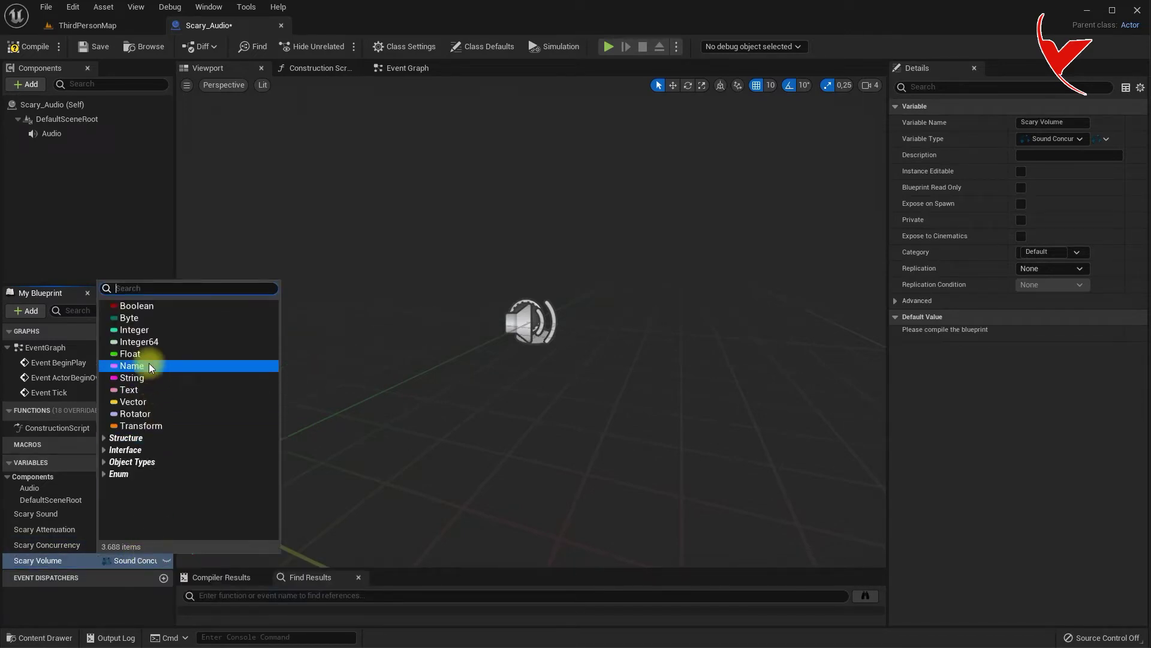
click(136, 353)
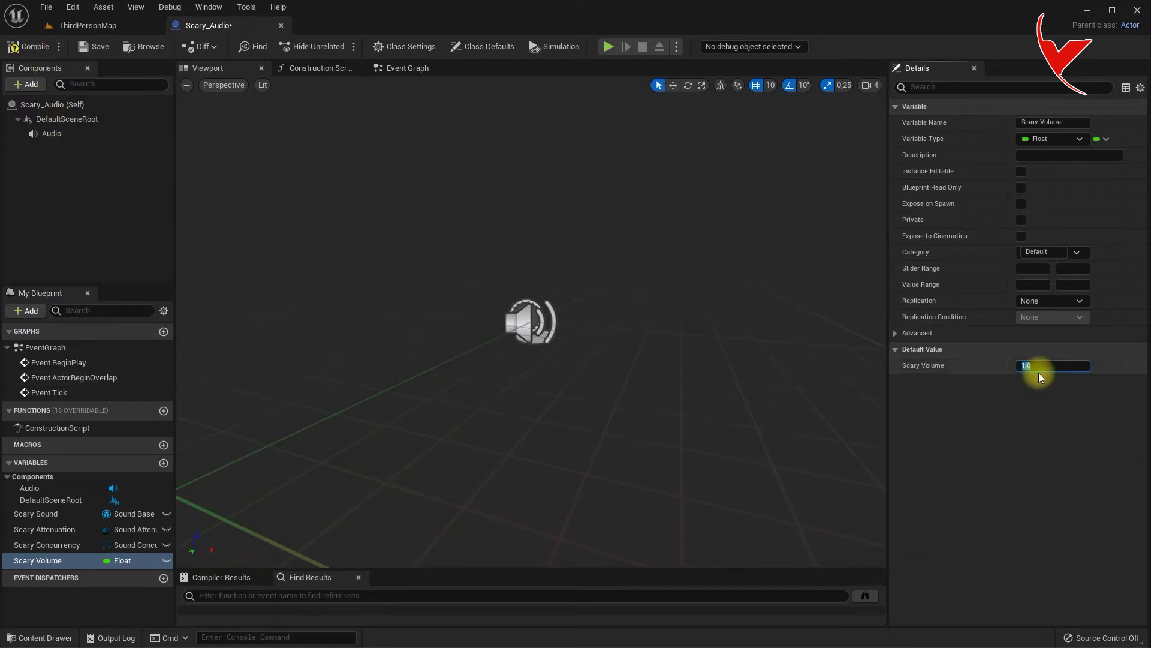
click(64, 514)
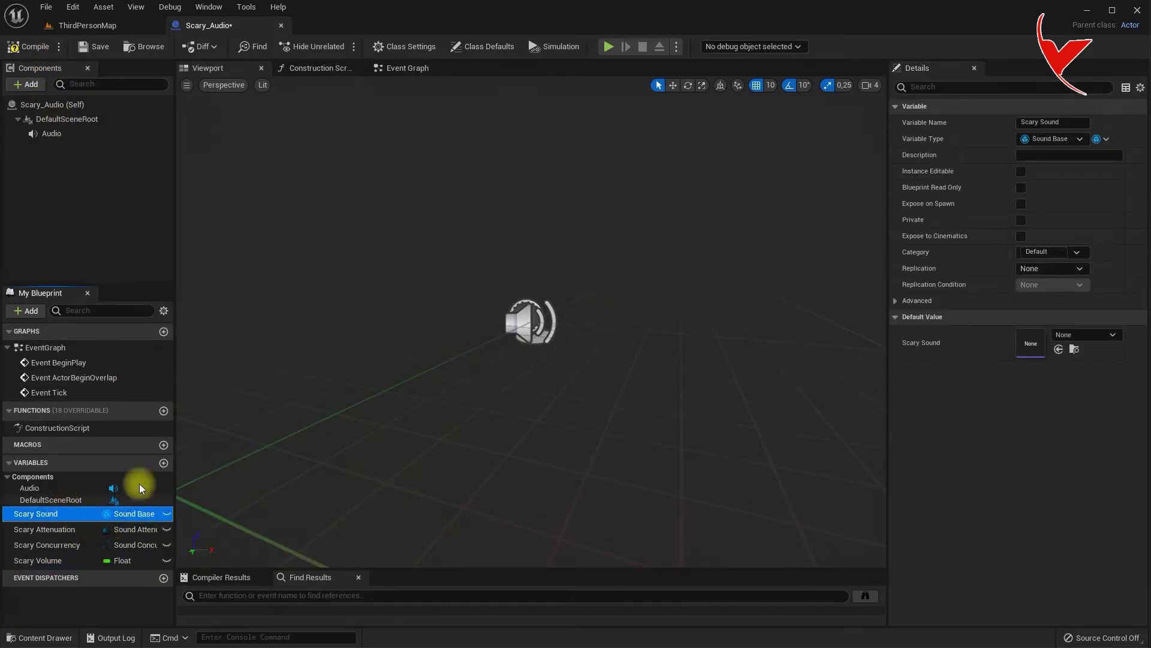
Set Scary Sound and Scary Attenuation defaults to the Scary_Sound and Scary_Attenuation assets
click(90, 26)
click(383, 581)
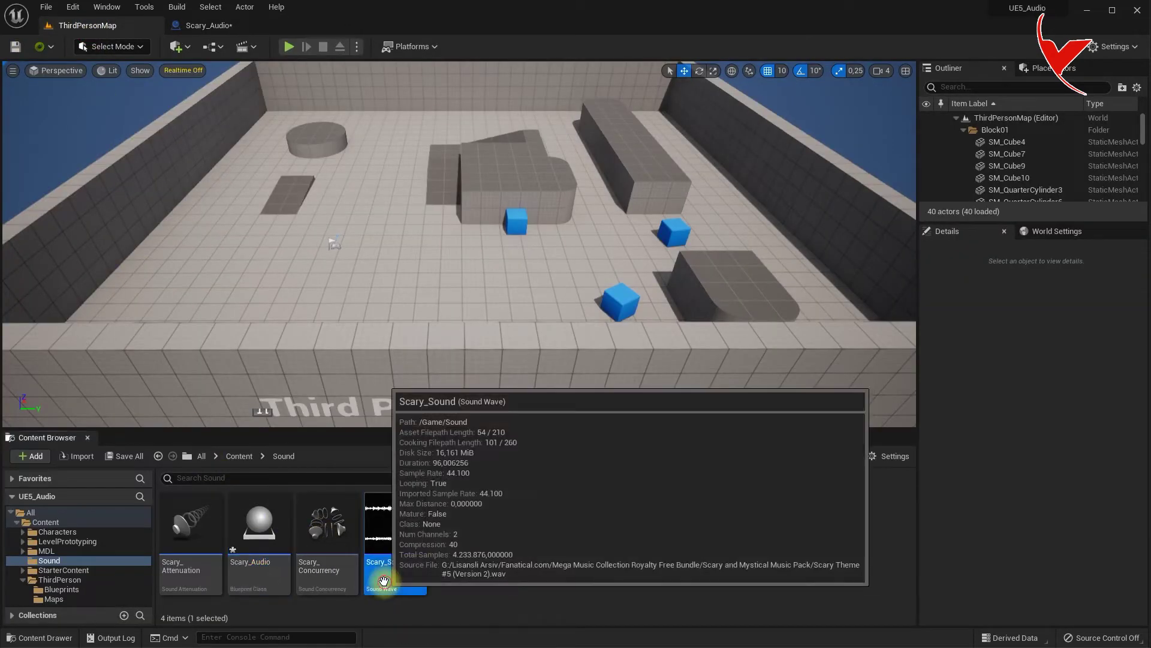
click(264, 25)
click(1059, 350)
click(74, 533)
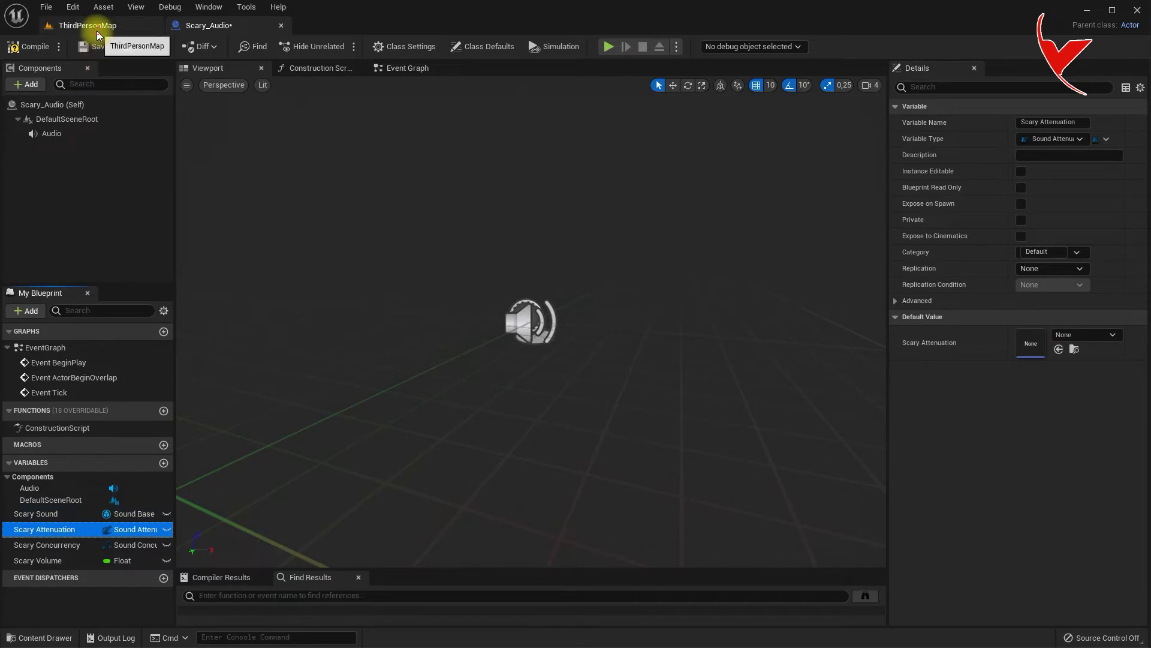
click(87, 25)
click(192, 572)
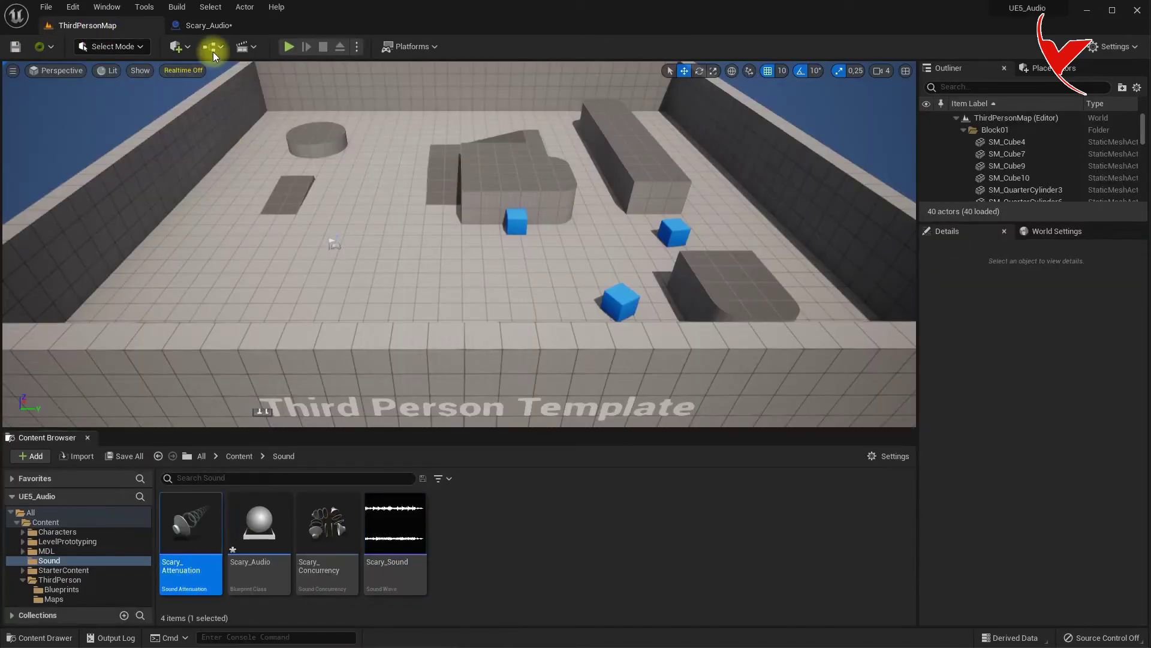
click(201, 25)
click(1059, 350)
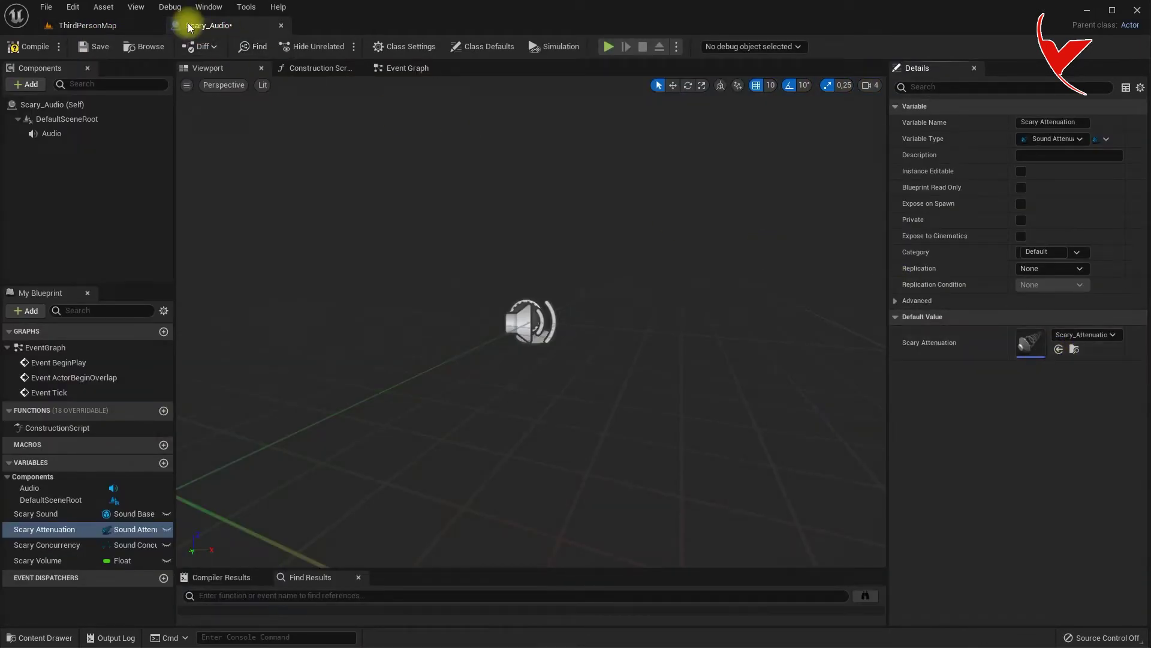
Select the Scary_Concurrency asset in the Content Browser for the Scary Concurrency default
click(129, 544)
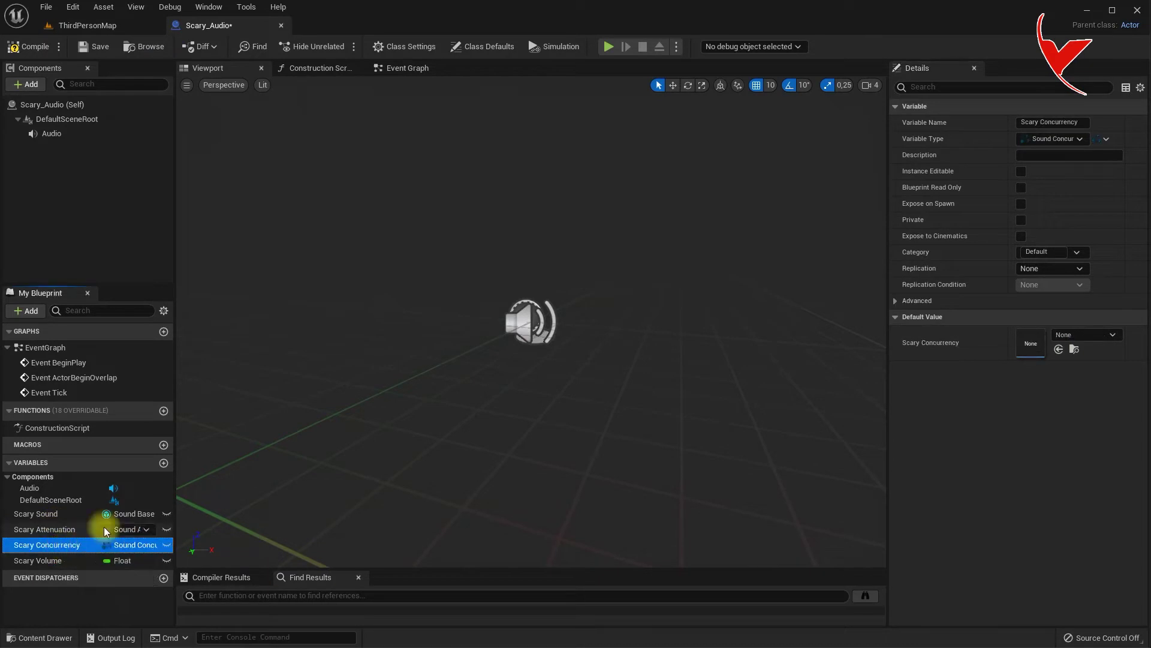
click(78, 25)
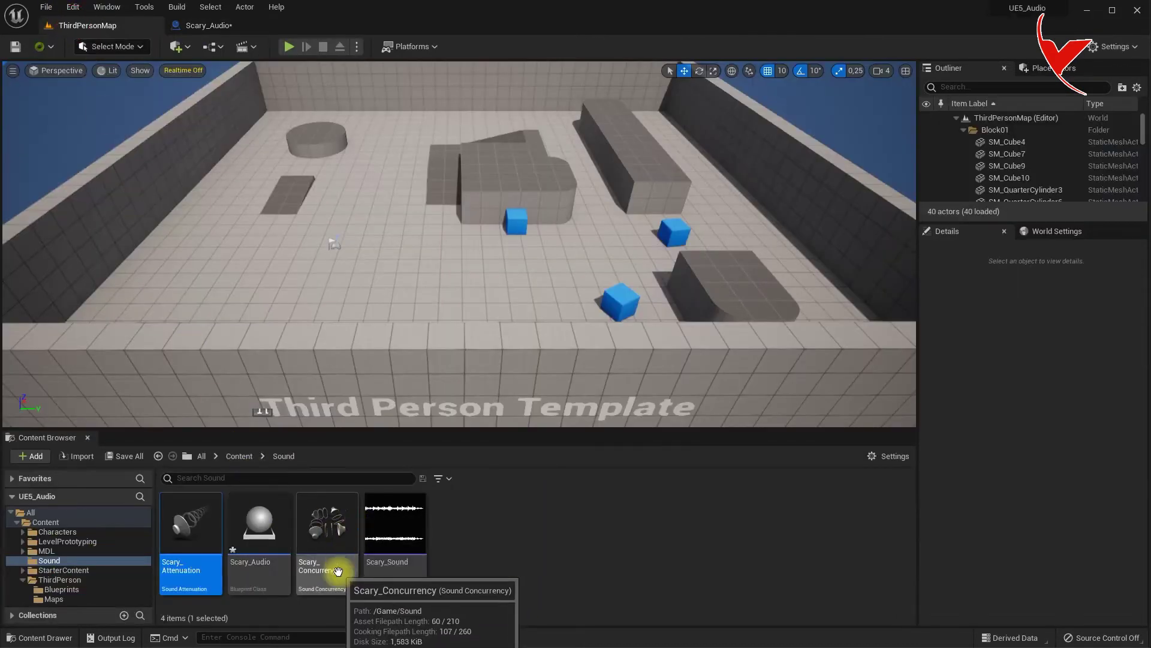
click(327, 528)
click(222, 24)
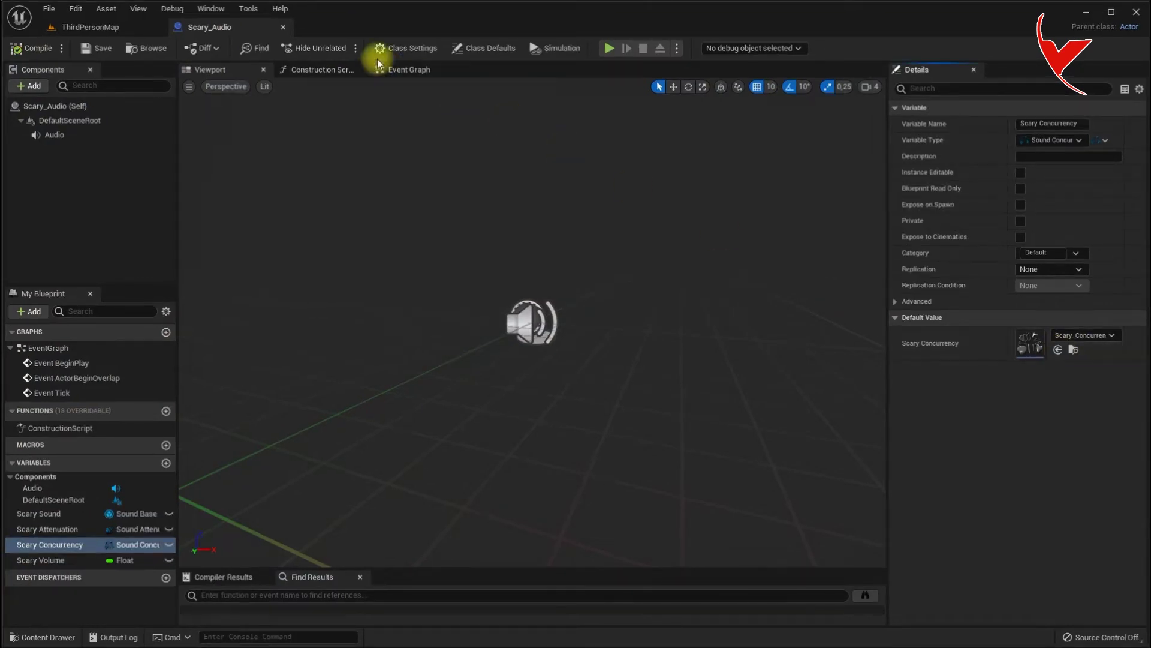
Delete the ActorBeginOverlap and Tick events from the Event Graph
click(382, 68)
drag(374, 211, 558, 427)
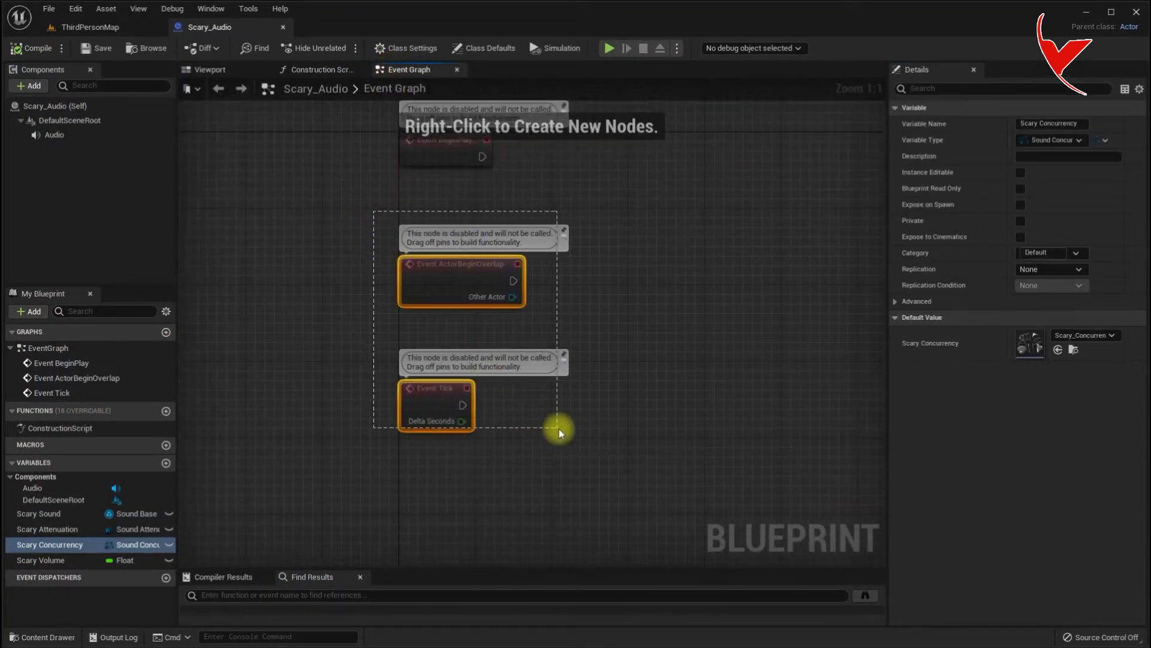
key(Delete)
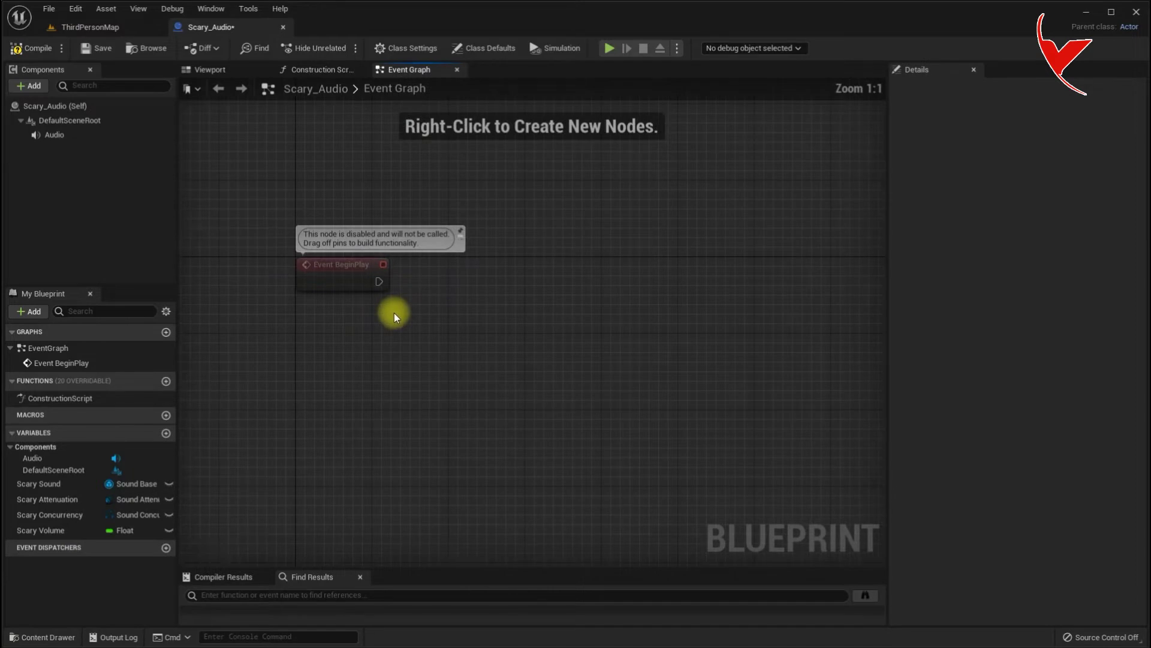
Add a Set Sound node on the Audio component, triggered by Event BeginPlay
drag(108, 135, 315, 391)
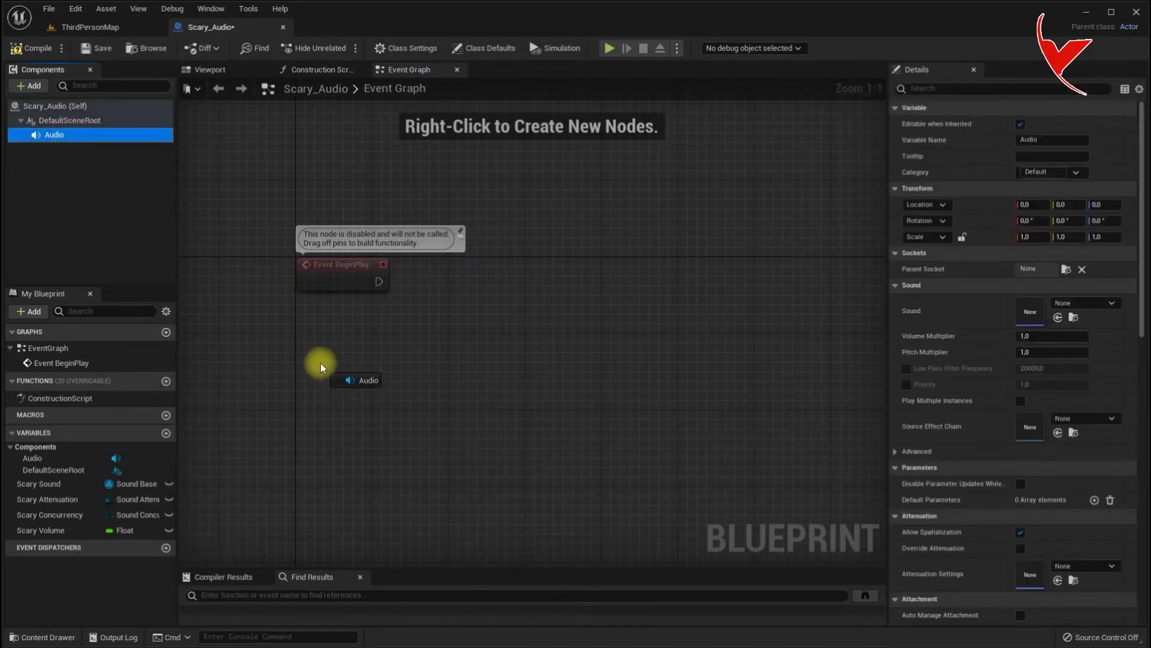
drag(298, 347, 299, 346)
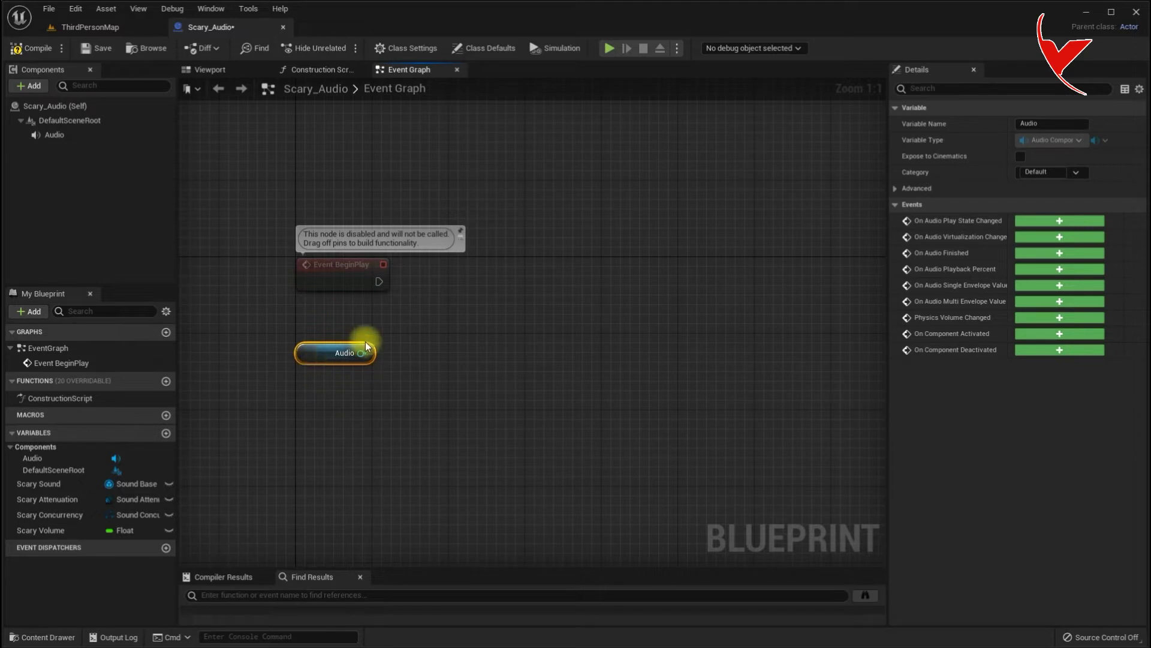
drag(362, 353, 468, 302)
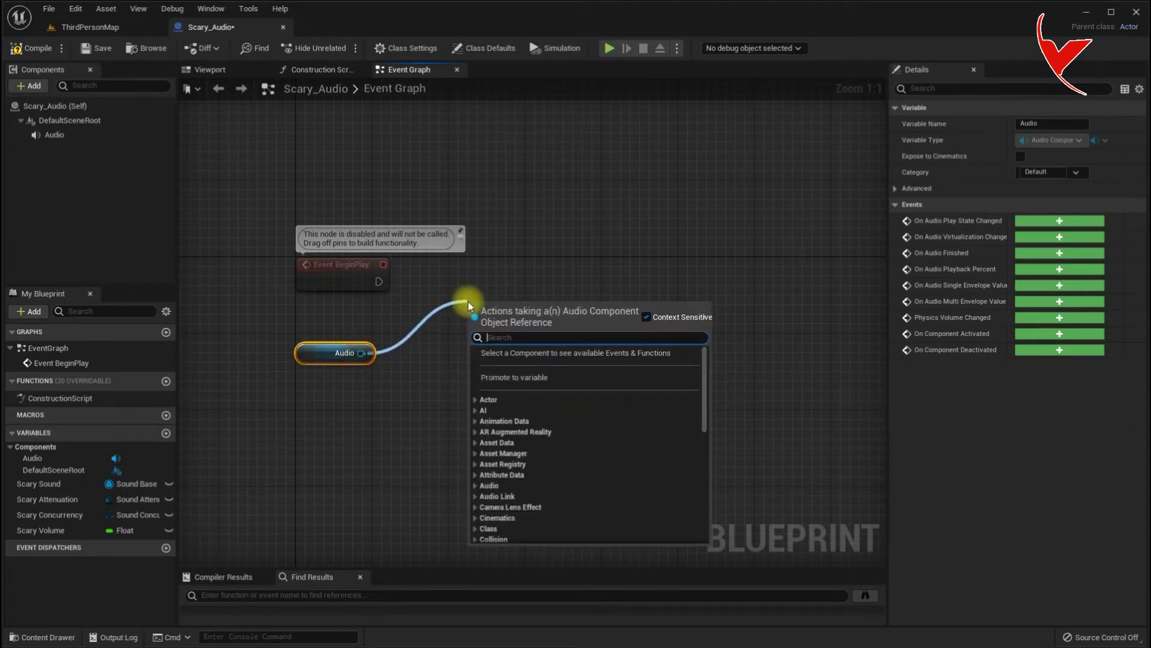
text(set sound)
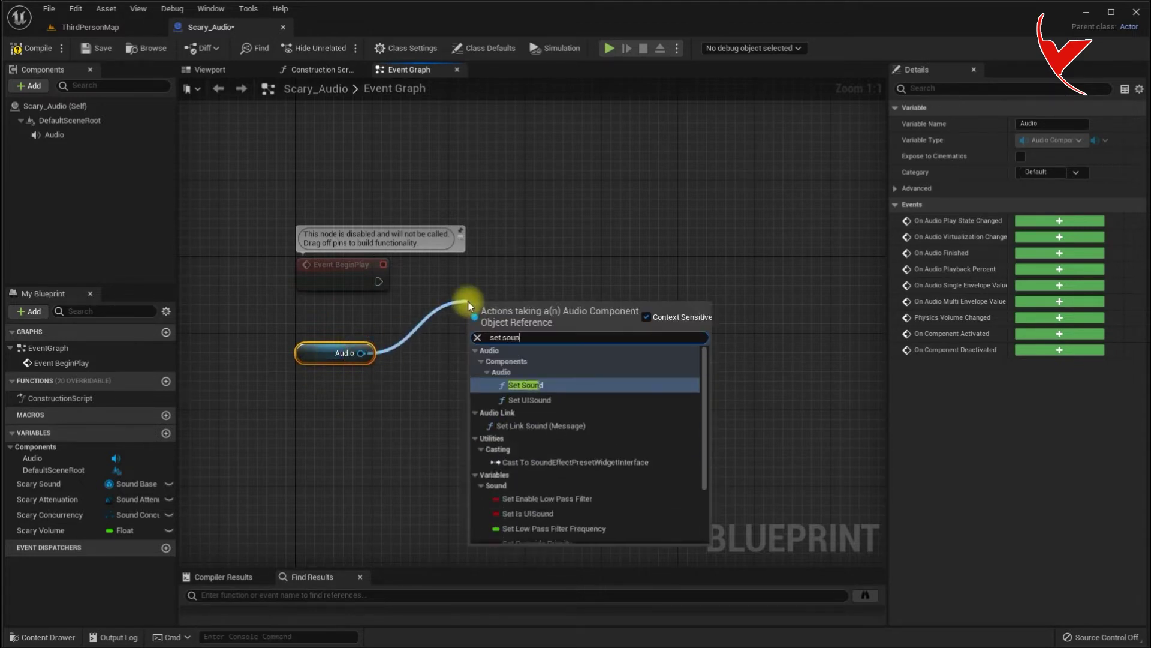
click(526, 384)
drag(523, 316, 539, 257)
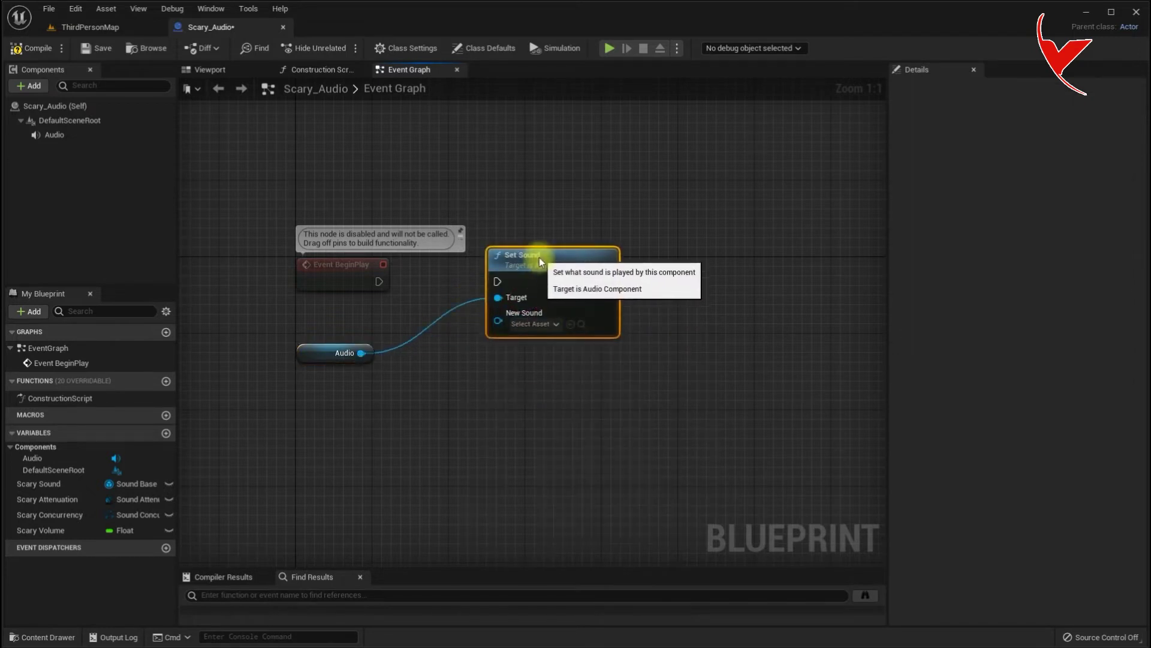
drag(379, 281, 497, 282)
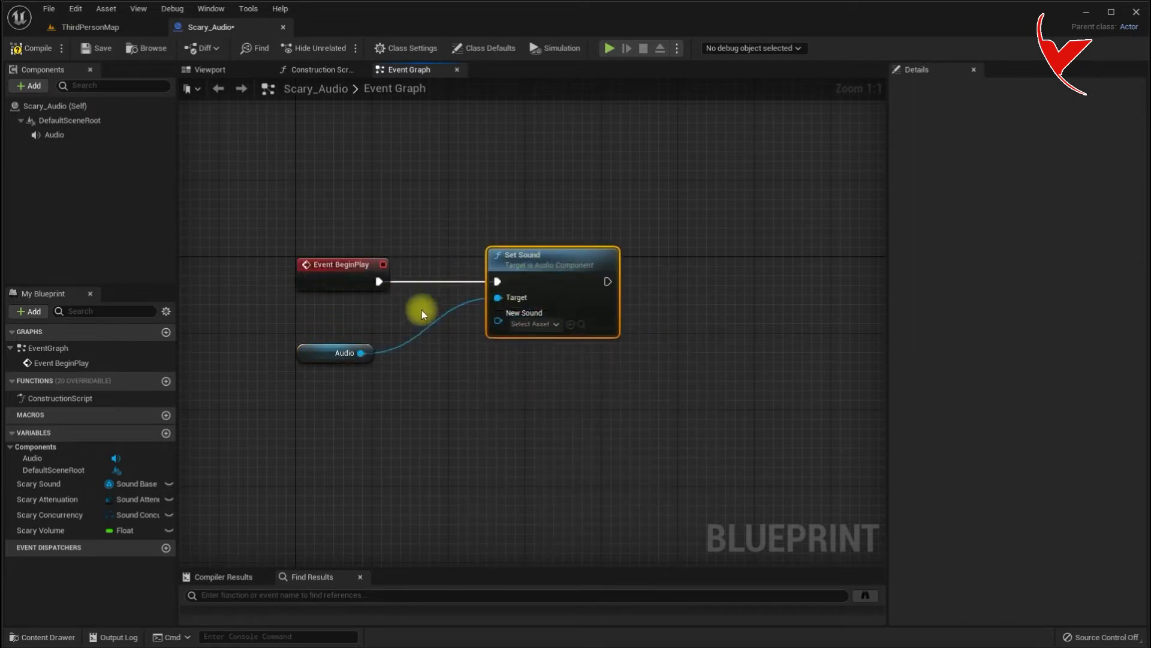
mouse_move(40, 484)
mouse_down()
mouse_move(337, 200)
mouse_move(497, 312)
mouse_up()
Feed Scary Sound into Set Sound and chain a Set Attenuation Settings node after it
click(362, 226)
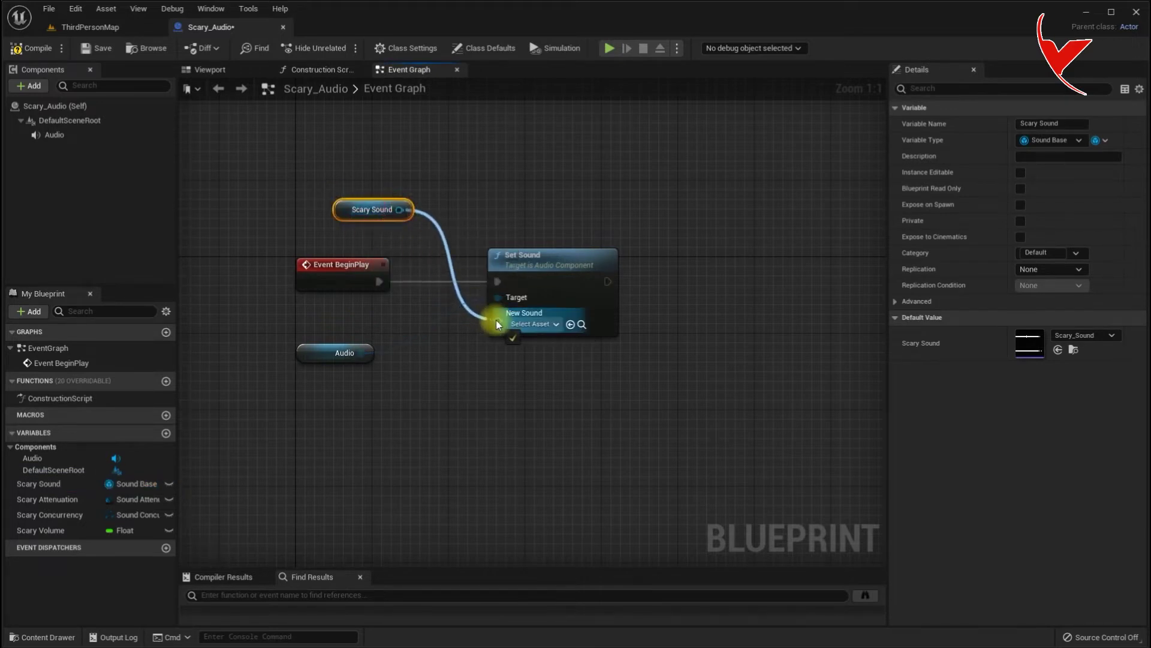
mouse_move(322, 358)
mouse_down()
mouse_move(319, 425)
mouse_move(706, 277)
mouse_up()
double_click(423, 379)
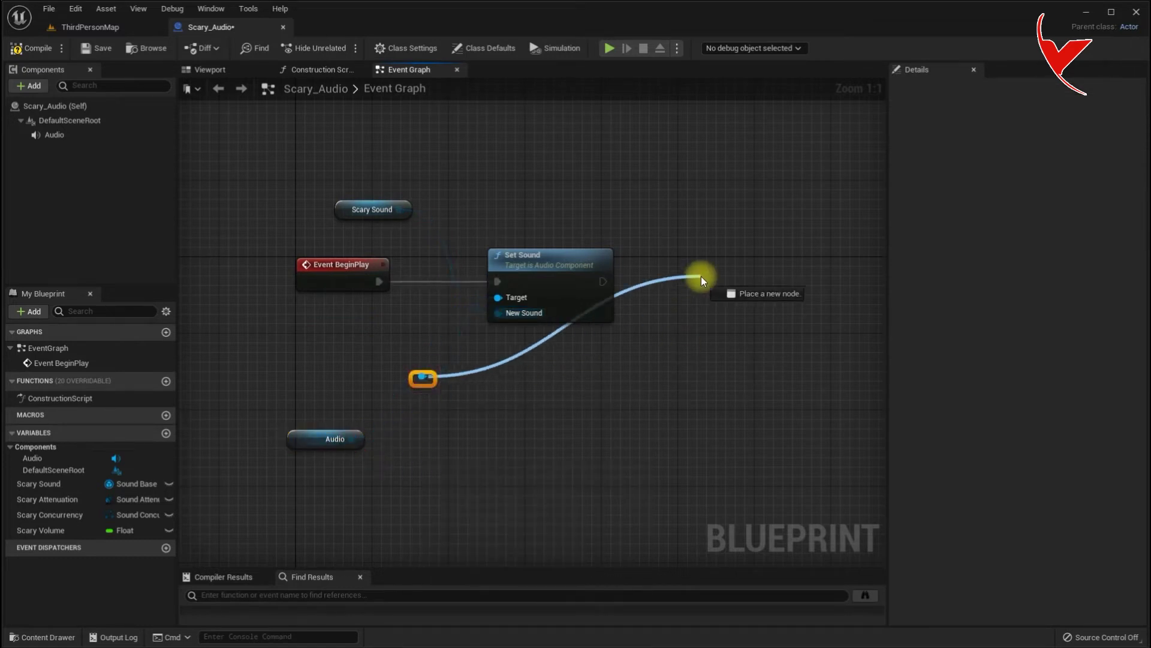
text(set atte)
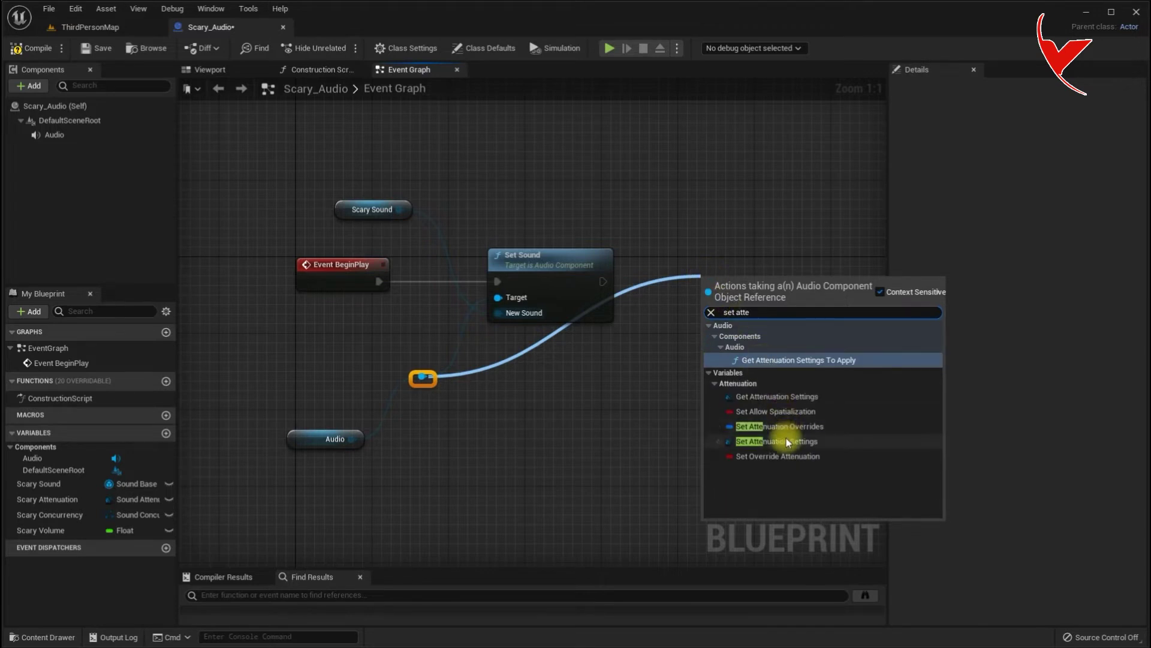
click(786, 440)
drag(772, 304, 760, 278)
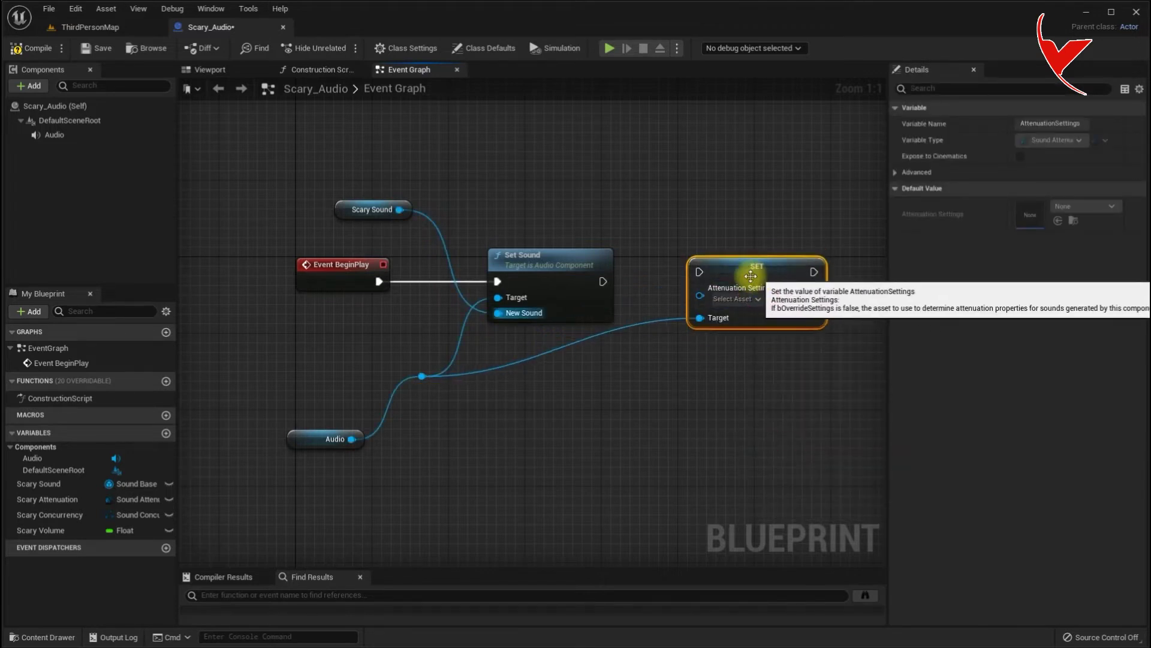
drag(602, 281, 699, 275)
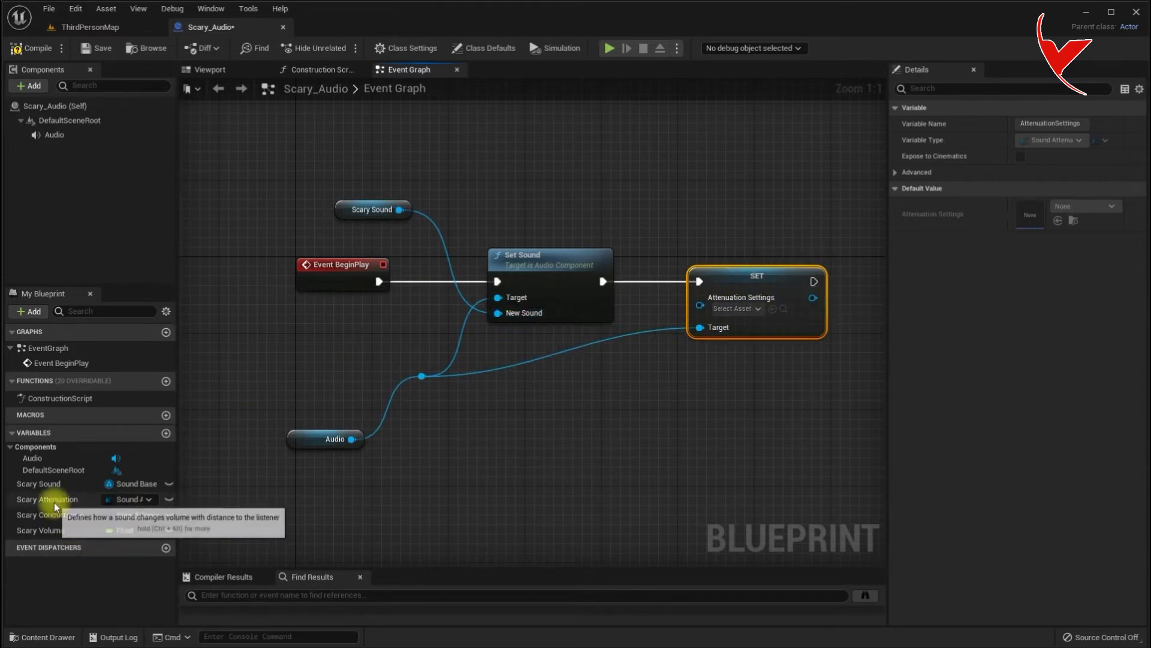
Wire a Scary Attenuation getter into the Attenuation Settings input
drag(54, 501, 579, 196)
click(603, 231)
mouse_move(657, 210)
mouse_down()
mouse_move(699, 306)
mouse_move(791, 296)
mouse_up()
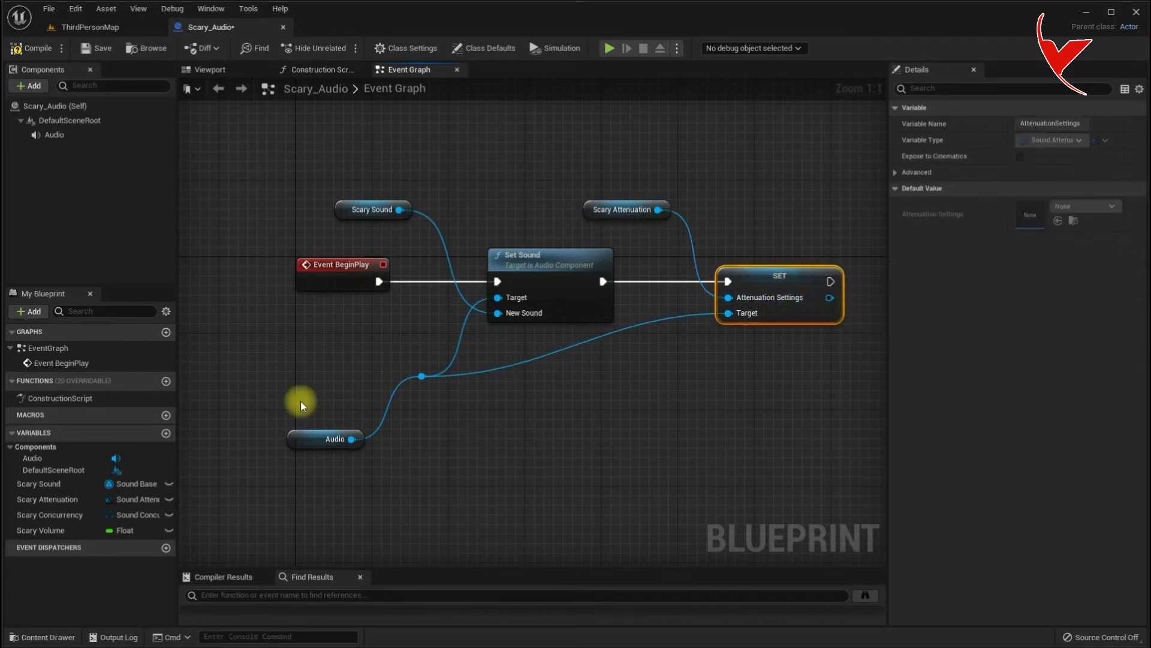
drag(303, 447, 301, 381)
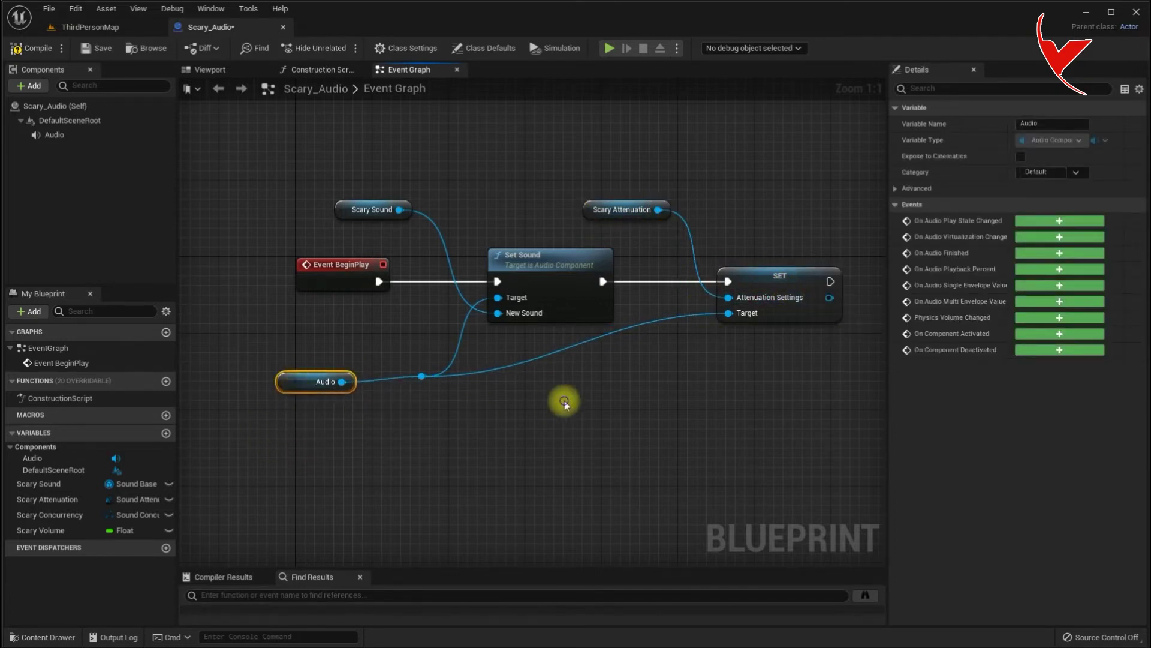
Add a reroute knot on the Audio target wire and search for a Set Concurrency action
right_drag(561, 399, 422, 364)
double_click(435, 329)
drag(430, 326, 447, 383)
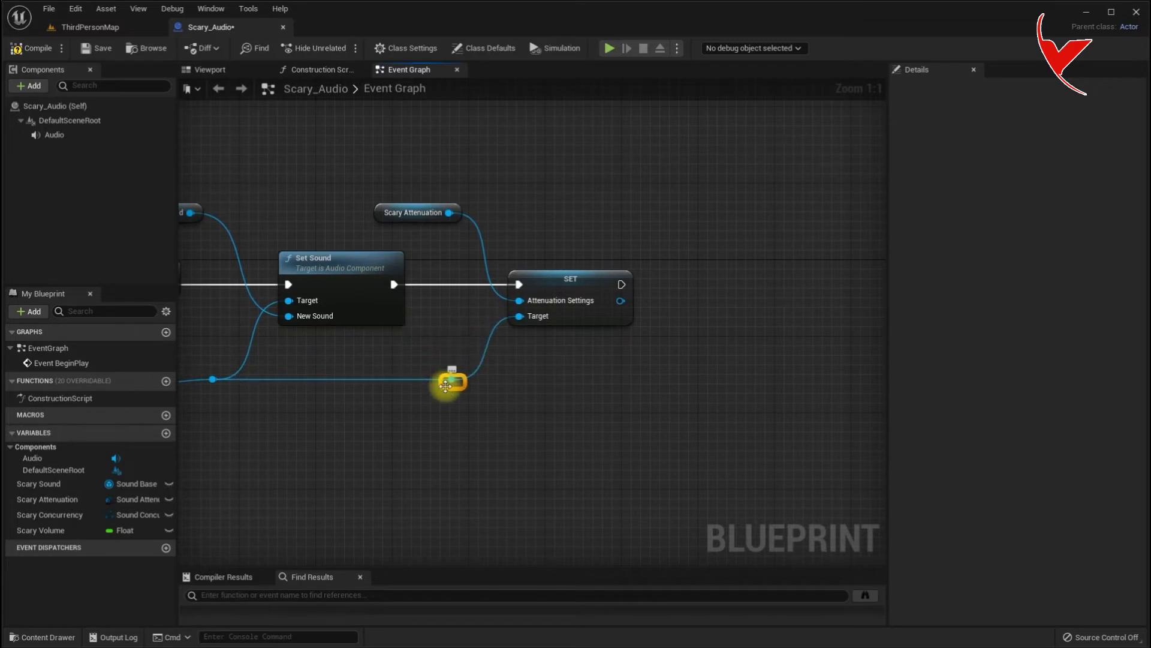
right_drag(478, 379, 373, 372)
drag(348, 372, 791, 290)
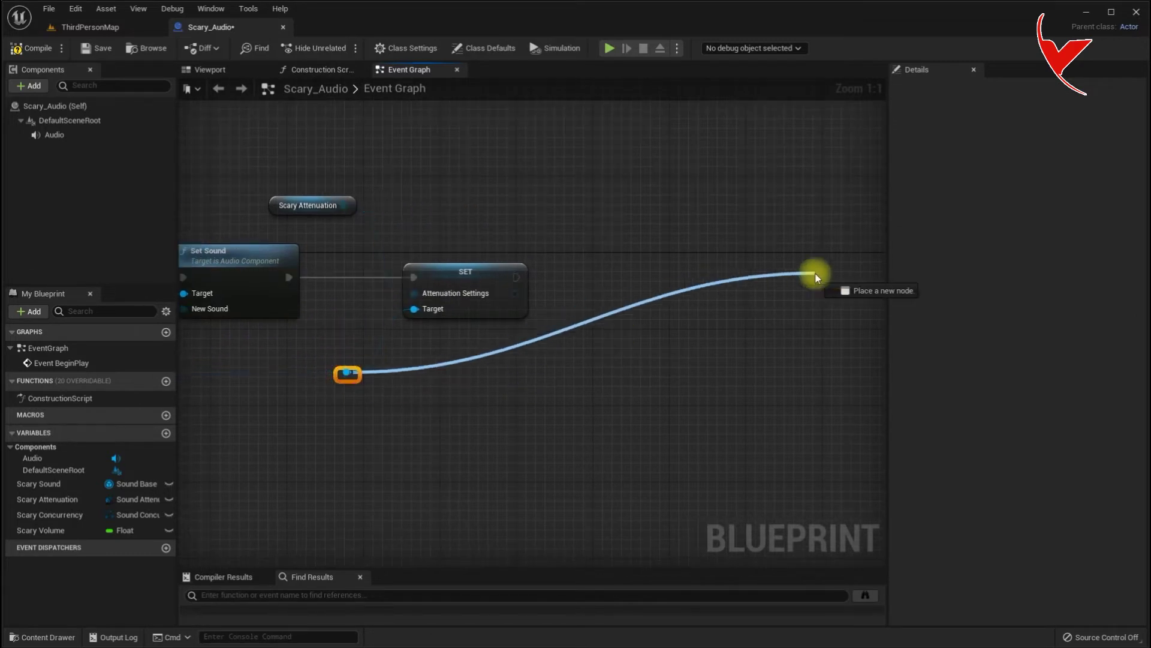
text(set conc)
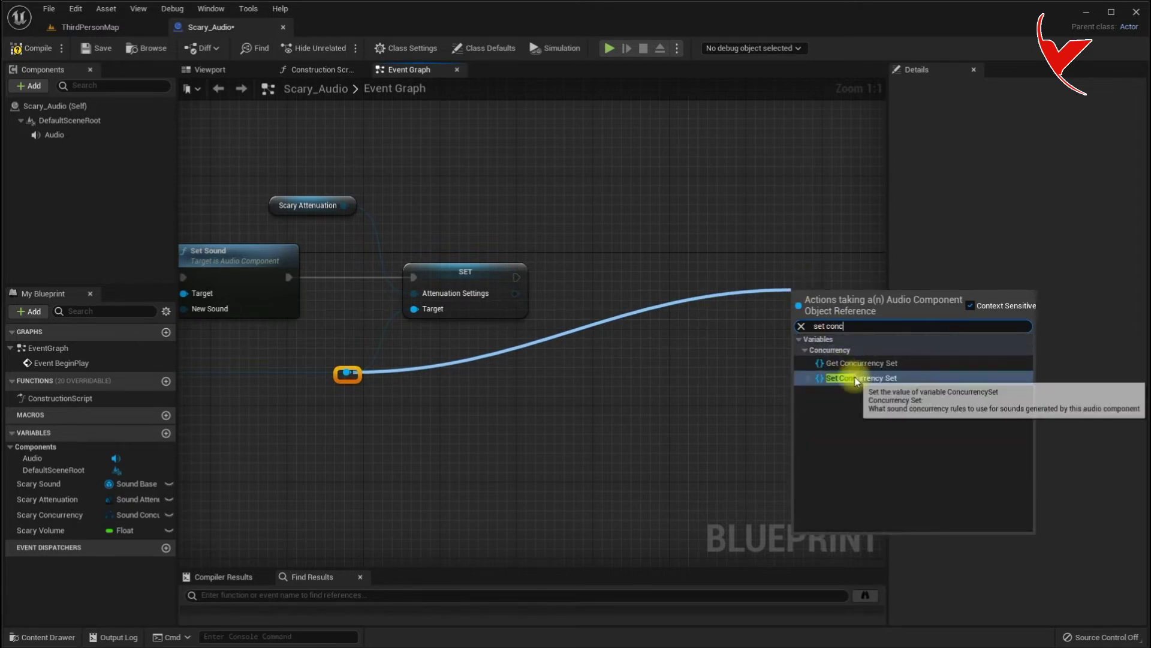
Add a Concurrency Set setter chained after the attenuation SET, with a rerouted Target wire
click(855, 378)
drag(815, 299, 797, 271)
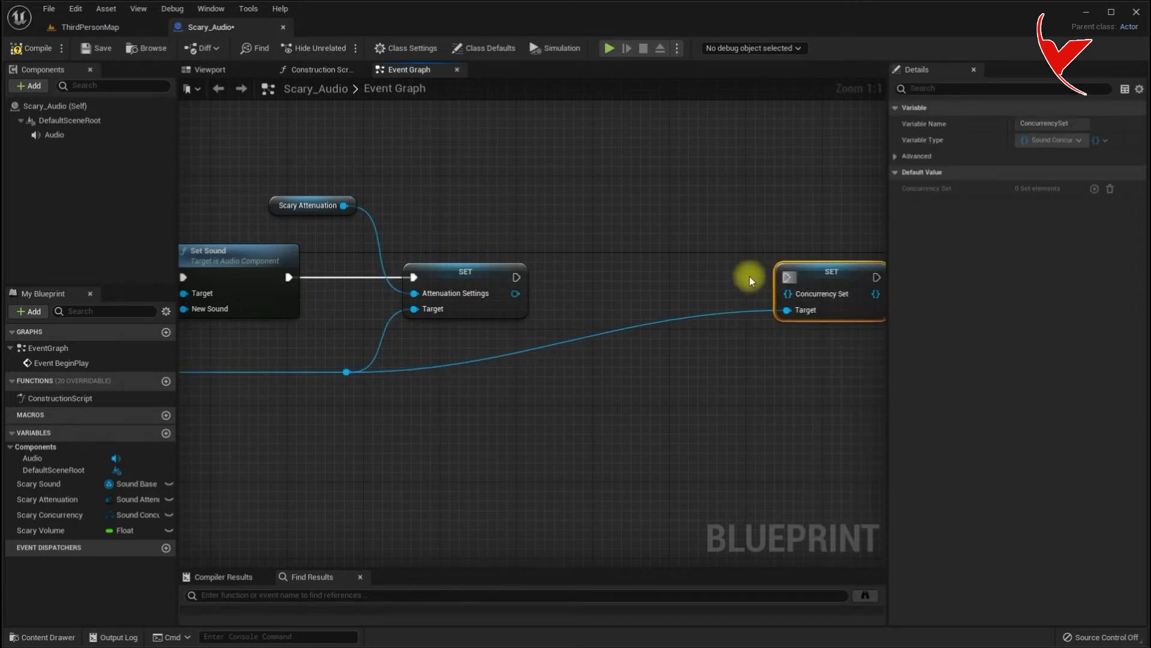
drag(520, 276, 789, 277)
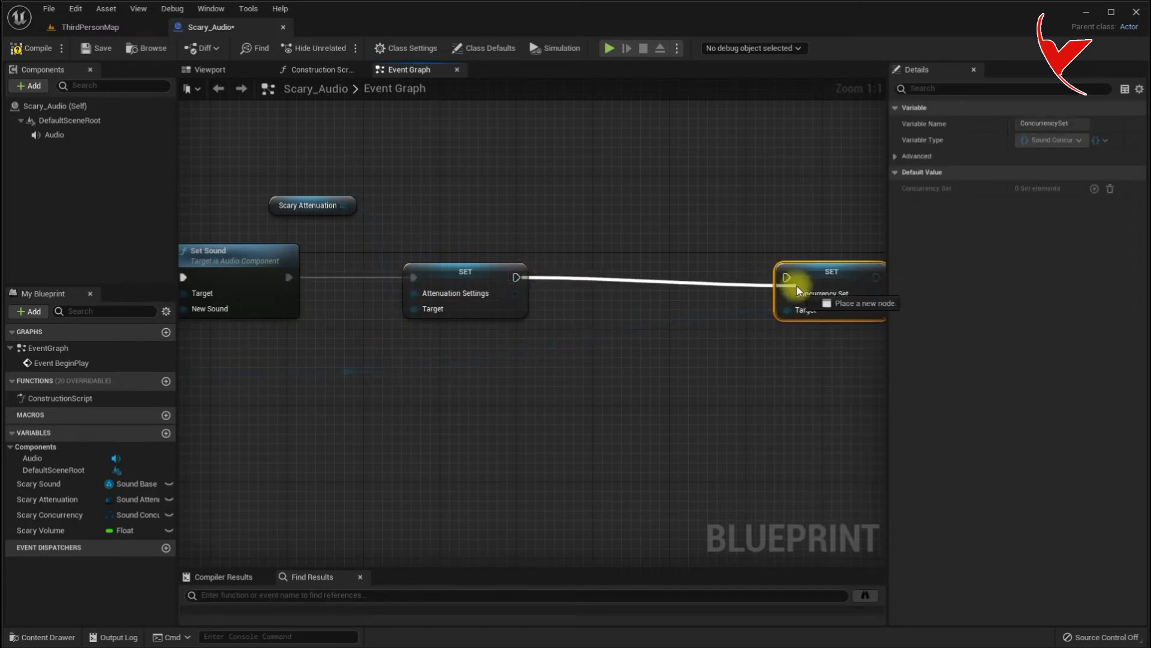
click(685, 316)
double_click(682, 318)
drag(683, 318, 677, 376)
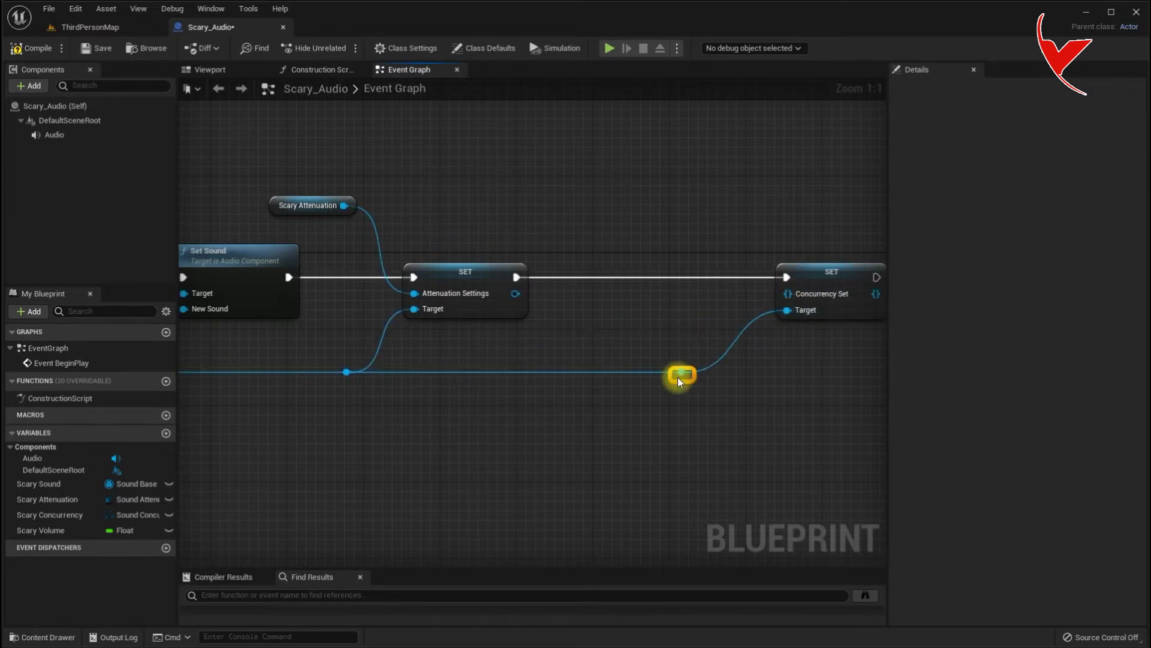
Wrap a Scary Concurrency getter in a Make Set node and feed it into Concurrency Set
mouse_move(70, 514)
mouse_down()
mouse_move(544, 212)
mouse_move(506, 210)
mouse_up()
click(554, 227)
drag(585, 205, 614, 207)
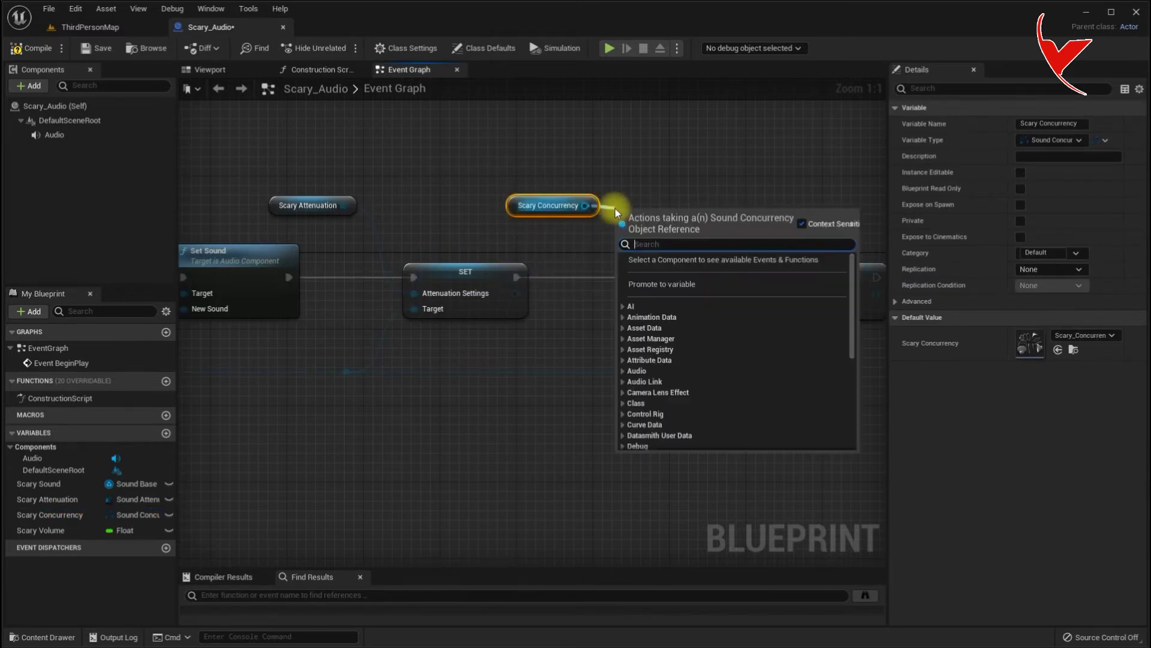
text(make set)
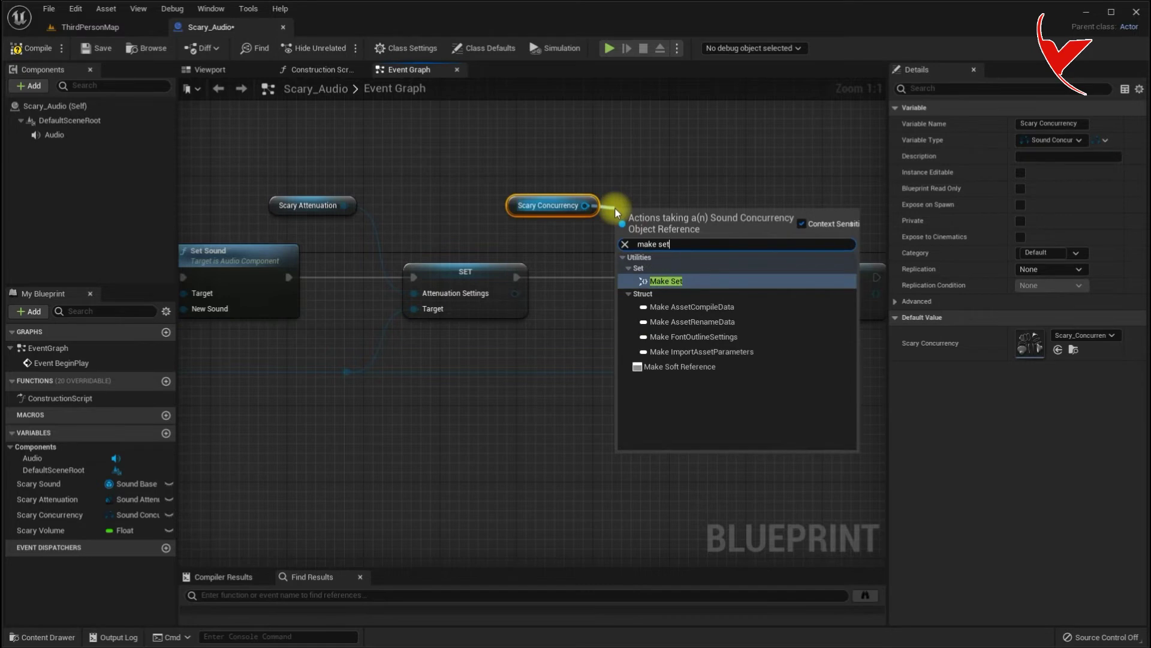
click(659, 280)
mouse_move(690, 229)
mouse_down()
mouse_move(768, 298)
mouse_move(787, 294)
mouse_up()
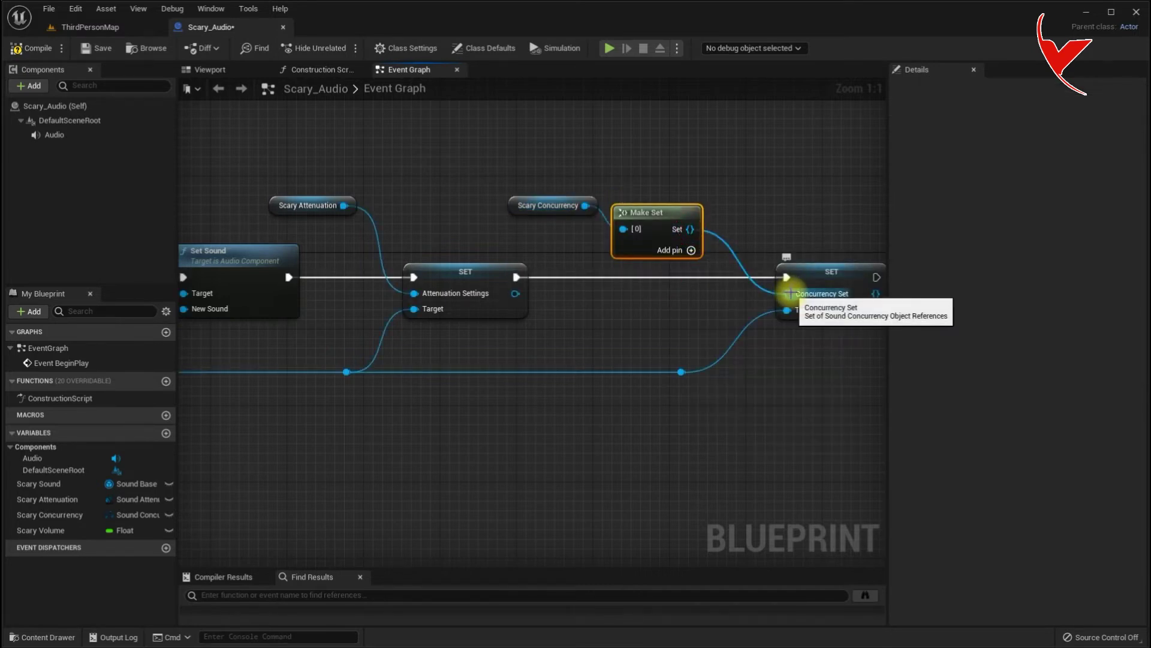
Pull a new wire from the Audio reroute and search 'set volume'
right_drag(572, 329, 224, 330)
mouse_move(334, 374)
mouse_down()
mouse_move(480, 376)
mouse_move(614, 336)
mouse_up()
text(set volume)
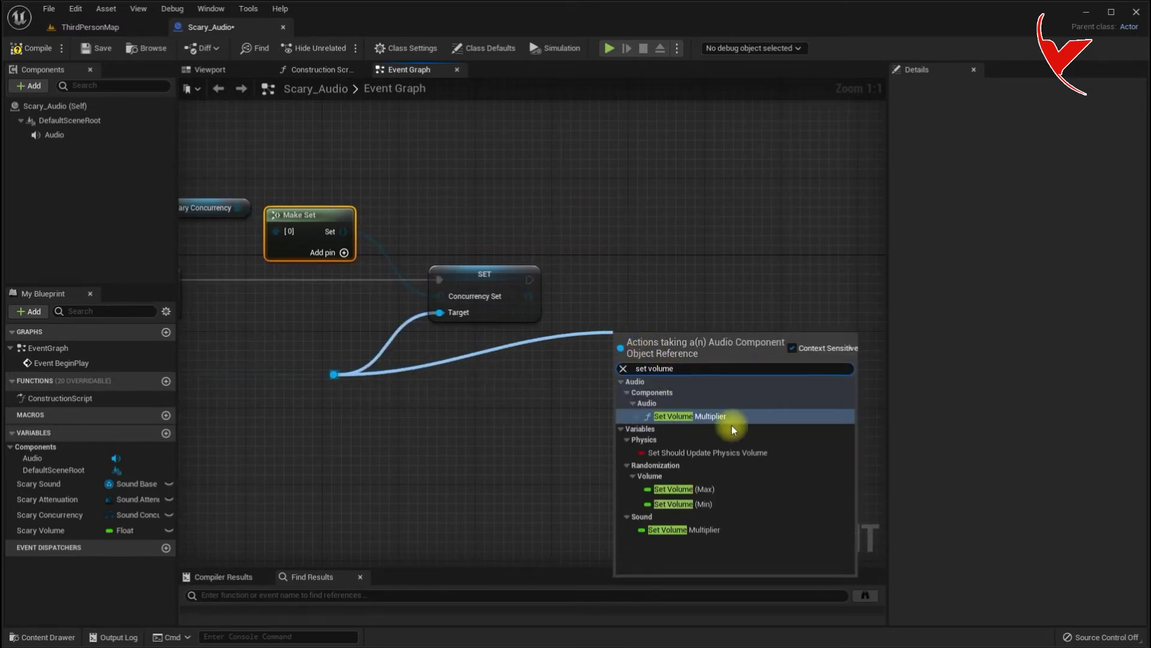
Add Set Volume Multiplier on Audio after the concurrency setter, with its Target wire rerouted
click(699, 415)
drag(693, 315, 702, 258)
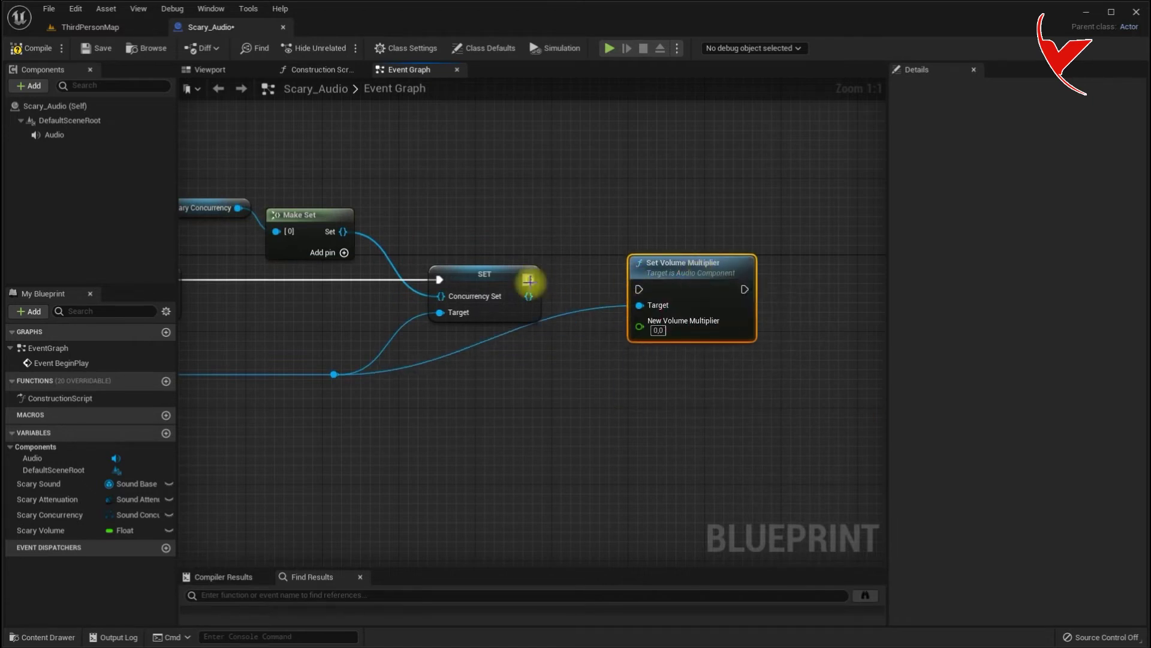
drag(530, 279, 641, 290)
click(570, 305)
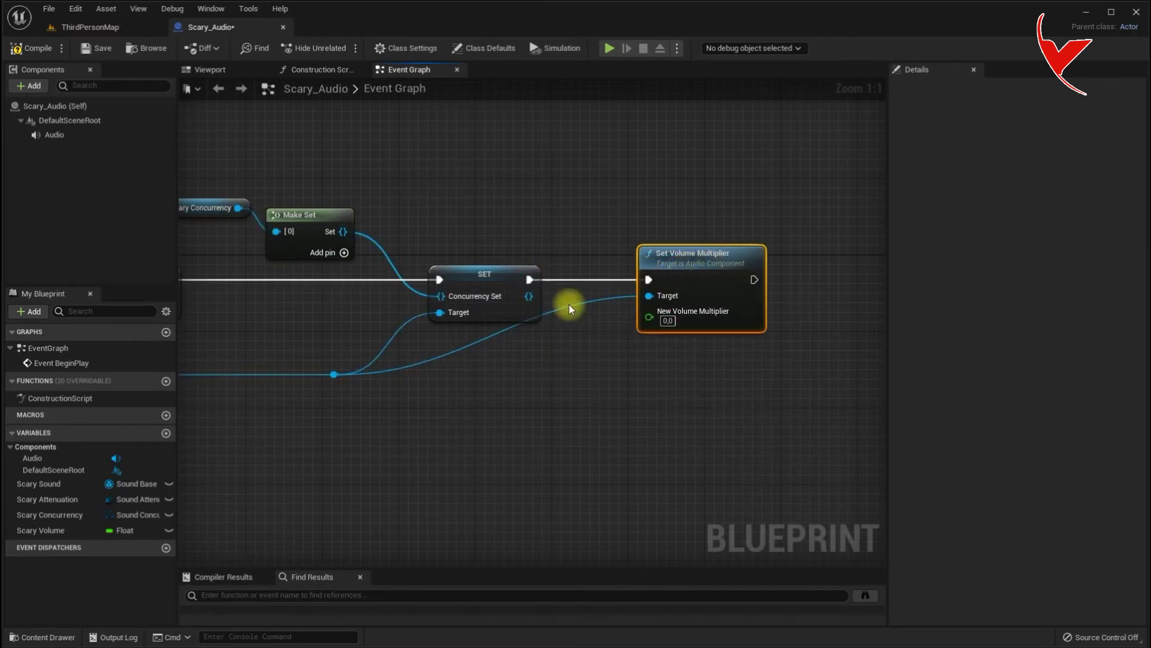
double_click(570, 307)
drag(569, 307, 566, 384)
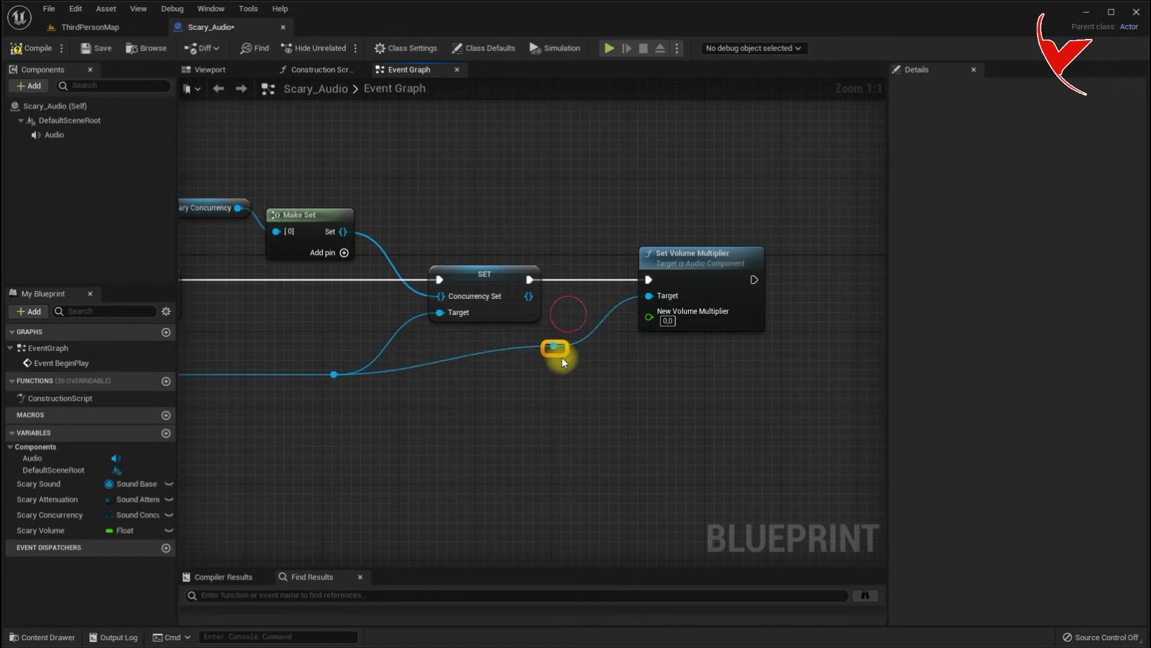
Connect a Scary Volume getter to New Volume Multiplier, then search 'set activ' from the reroute
mouse_move(40, 530)
mouse_down()
mouse_move(507, 233)
mouse_move(486, 208)
mouse_move(648, 312)
mouse_up()
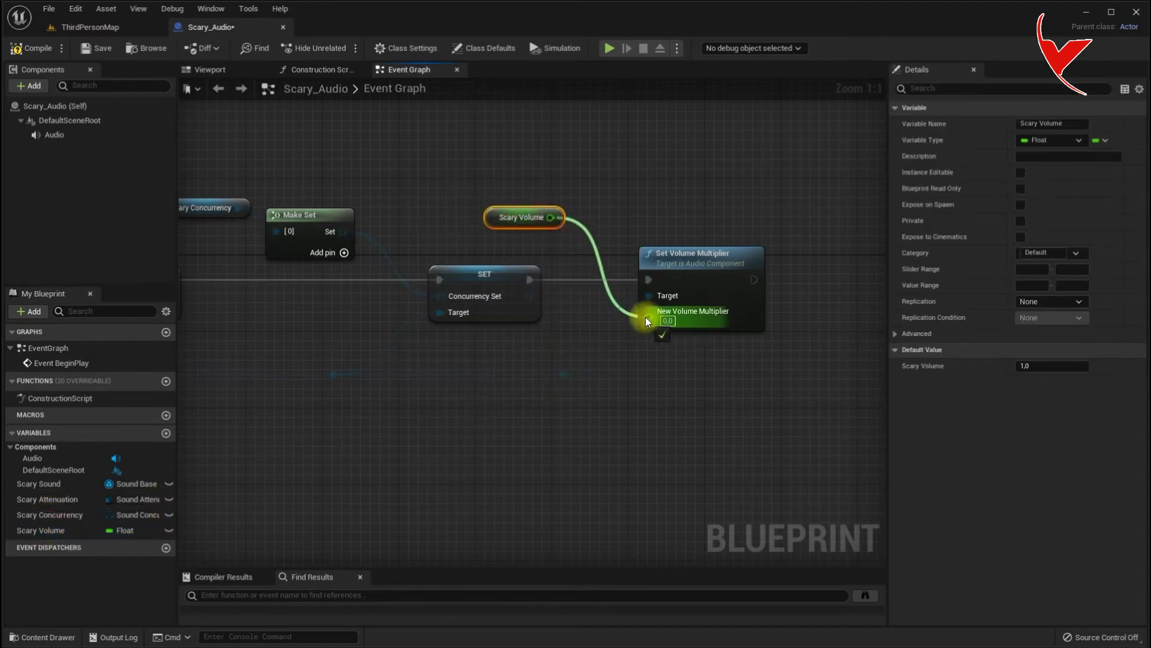
right_drag(723, 361, 402, 351)
drag(240, 364, 576, 287)
text(set activ)
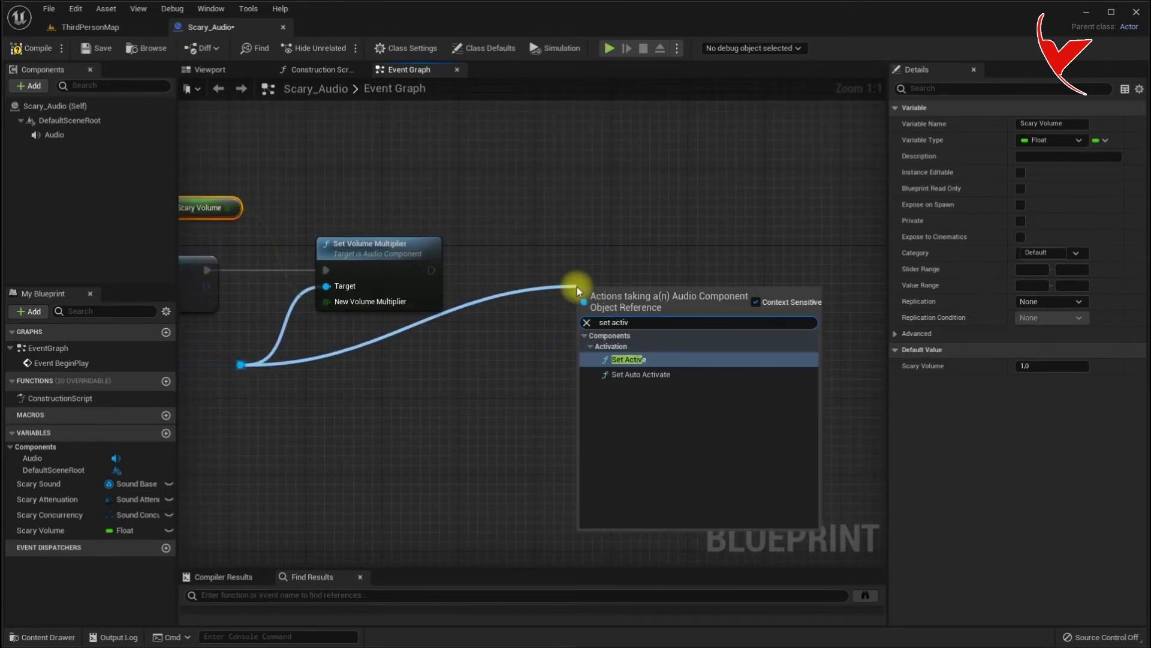
Add Set Active after Set Volume Multiplier, tick New Active, and reroute its Audio Target wire
click(607, 358)
drag(614, 299, 594, 262)
mouse_move(431, 270)
mouse_down()
mouse_move(583, 276)
mouse_move(604, 266)
mouse_up()
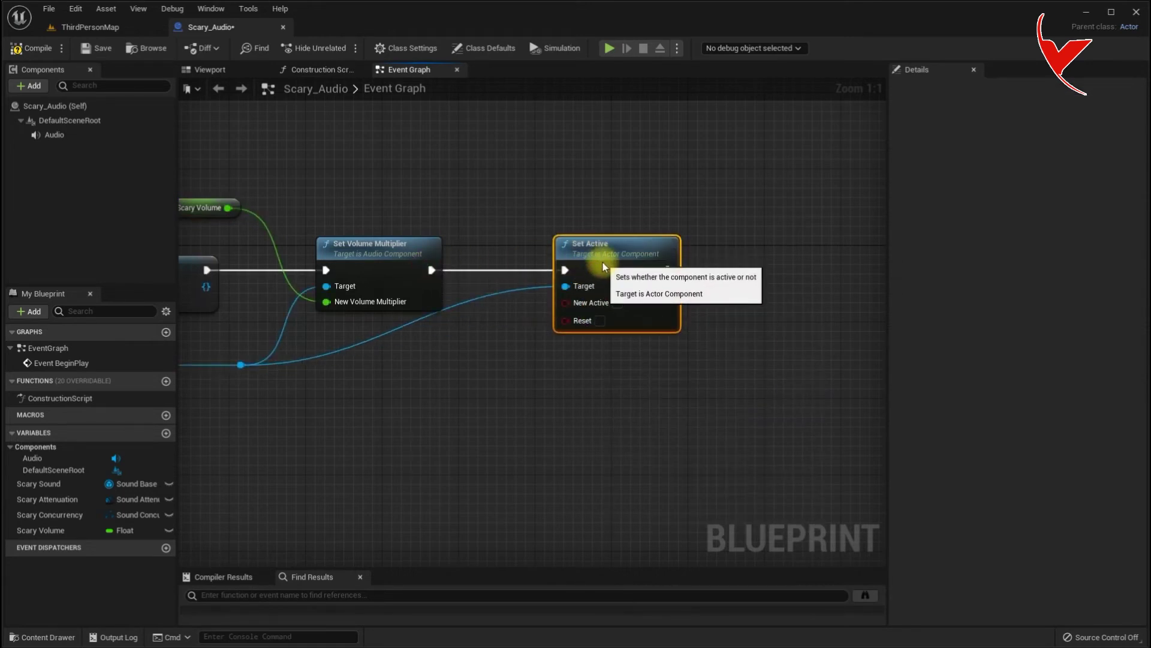
click(617, 303)
double_click(465, 302)
drag(465, 303, 466, 374)
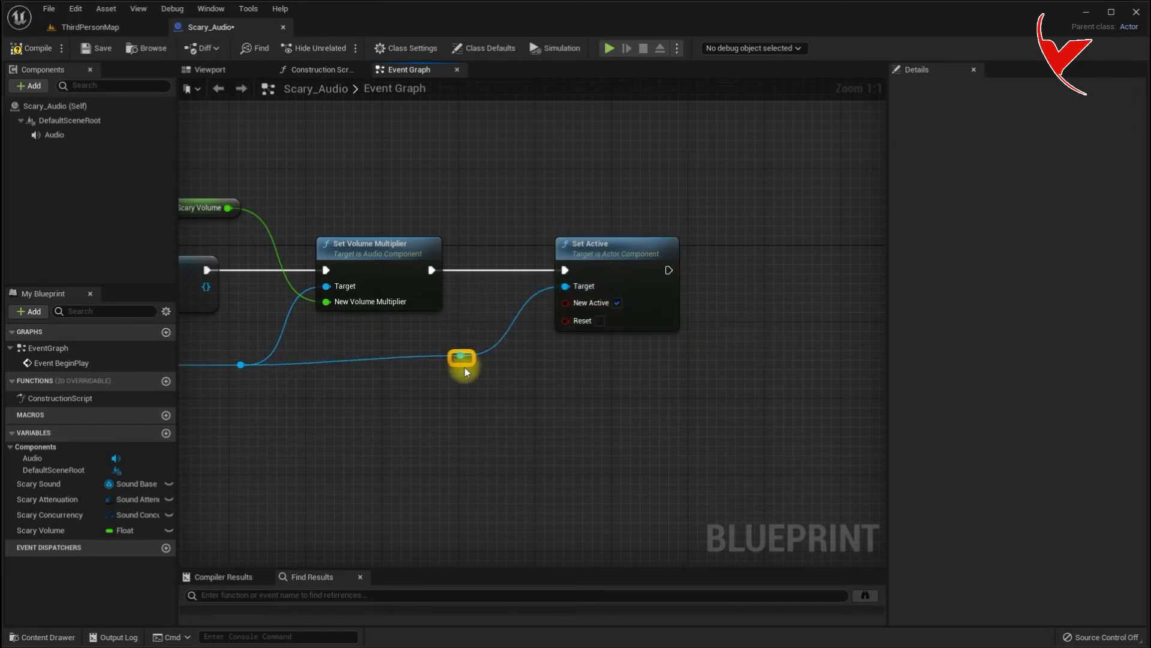
right_drag(489, 384, 358, 378)
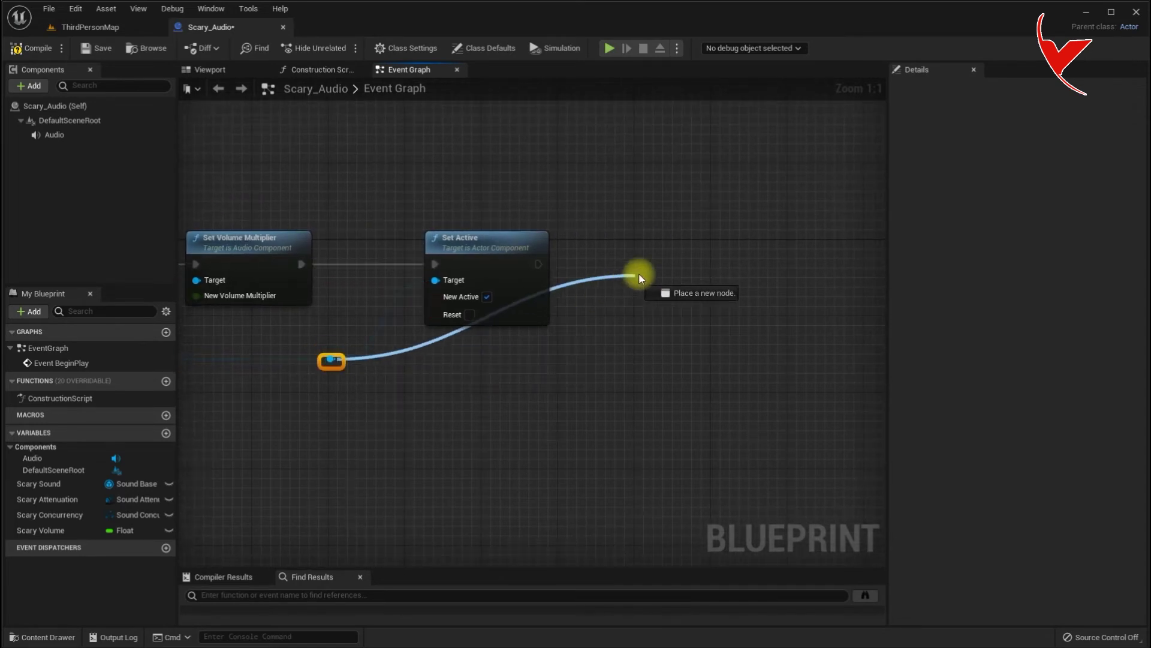
Add a Play node on Audio after Set Active, with its Target wire rerouted
ctrl+drag(331, 360, 667, 265)
text(play)
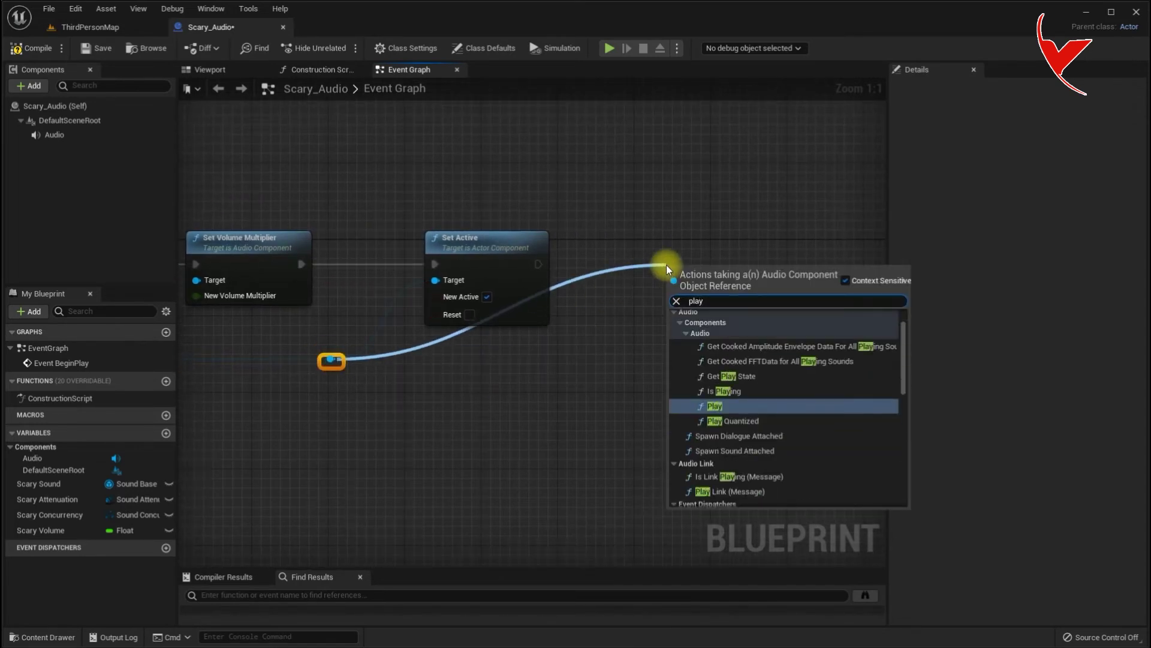
click(720, 408)
mouse_move(539, 264)
mouse_down()
mouse_move(689, 303)
mouse_move(718, 252)
mouse_up()
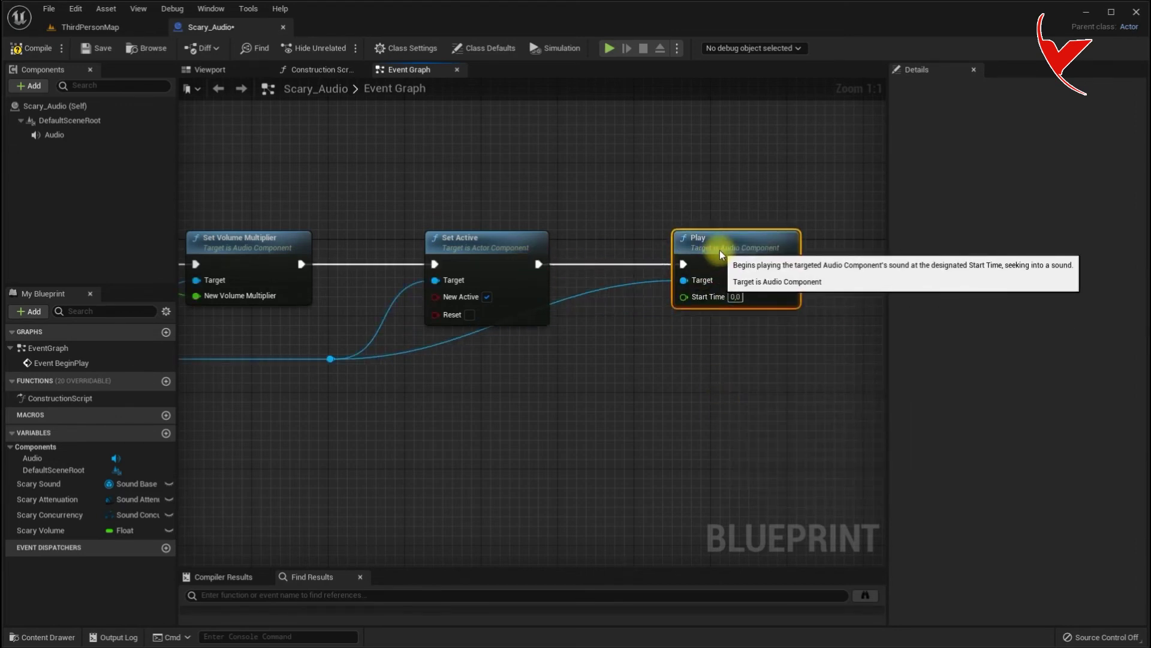
double_click(588, 292)
drag(588, 295, 534, 370)
right_drag(478, 385, 537, 298)
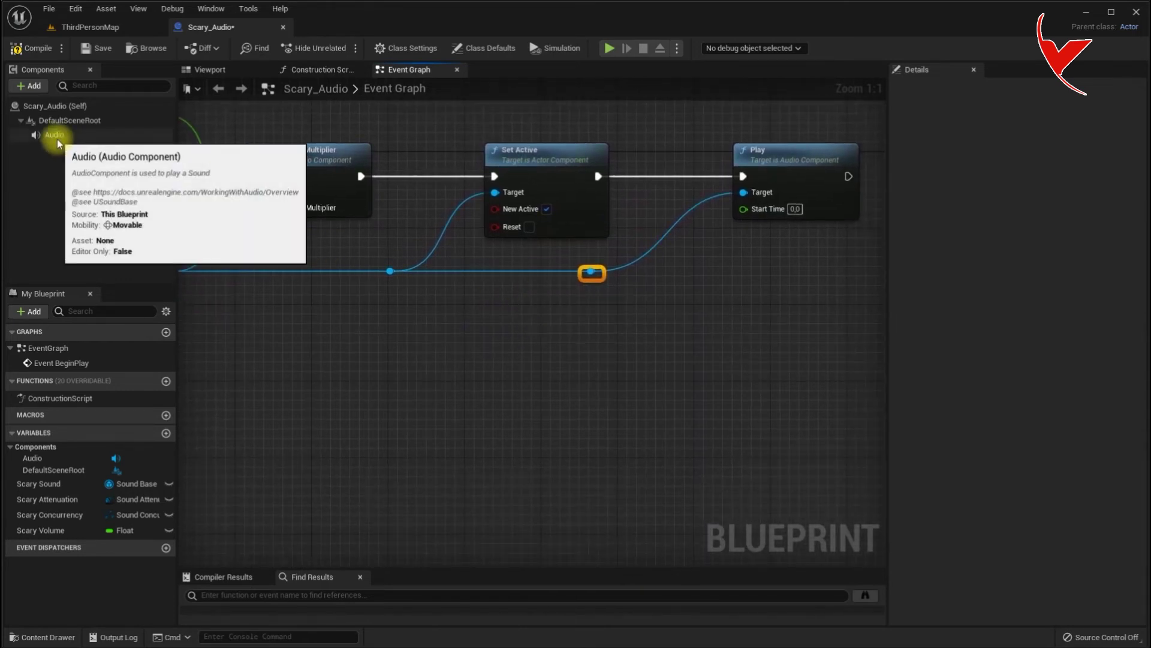
Place a Scary Sound getter below and search its actions for 'durat'
mouse_move(60, 483)
mouse_down()
mouse_move(528, 339)
mouse_move(629, 342)
mouse_up()
click(560, 355)
text(durat)
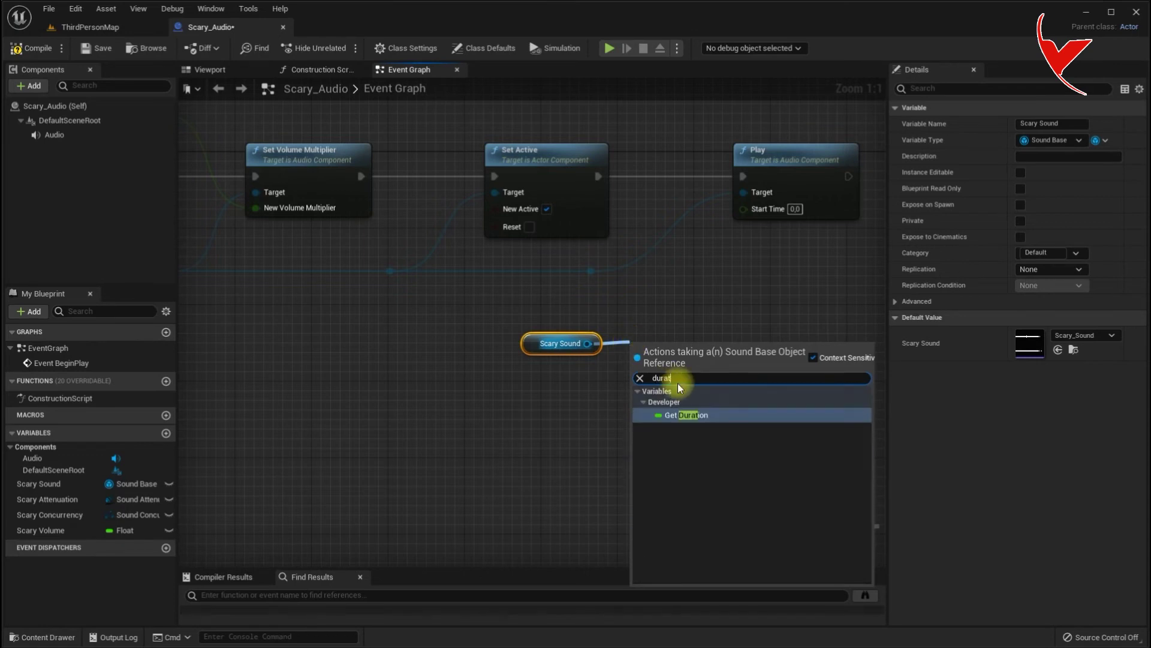
Add Get Duration from Scary Sound and a Random Float in Range node
click(682, 417)
mouse_move(578, 327)
mouse_down()
mouse_move(683, 360)
mouse_move(683, 397)
mouse_up()
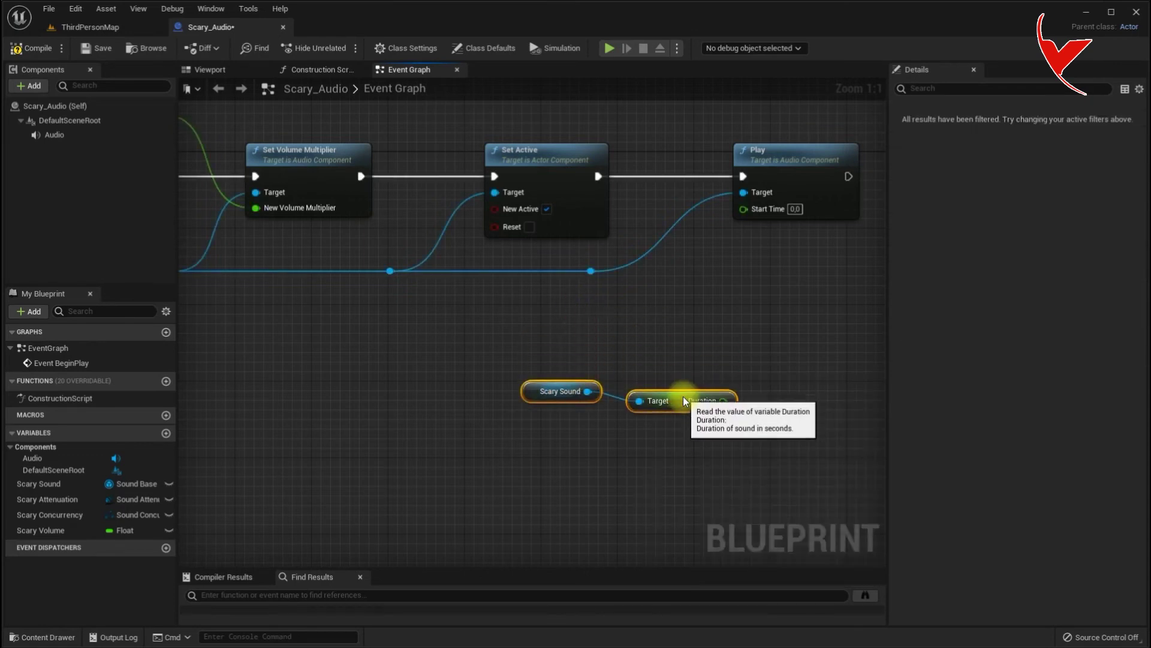
right_click(552, 313)
text(rand)
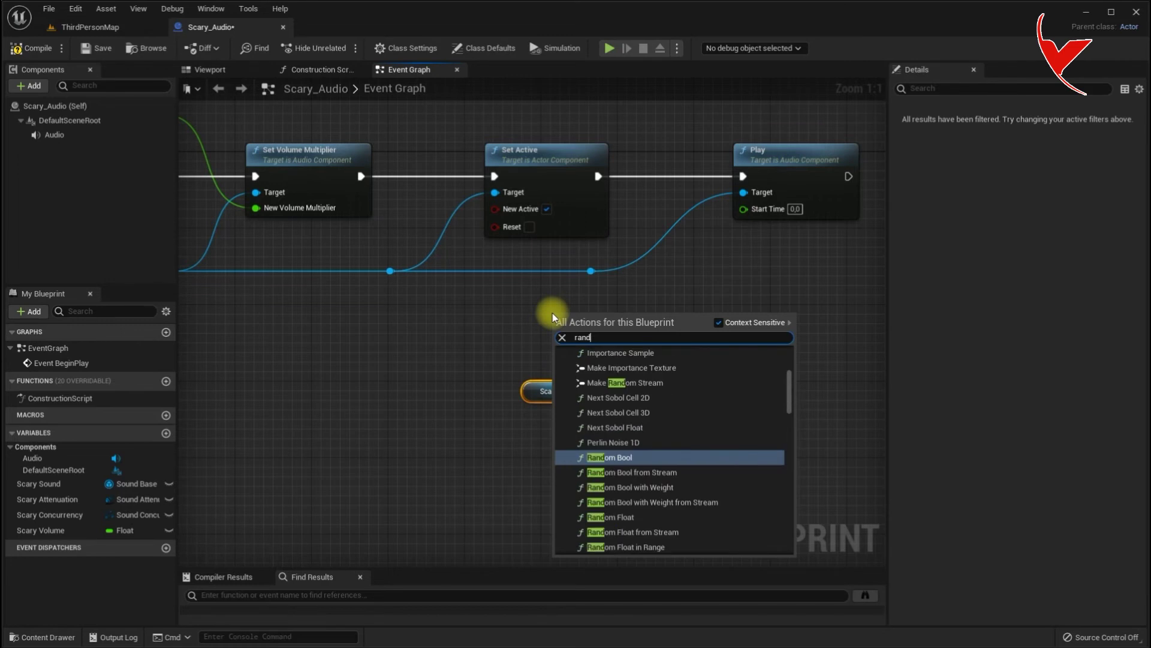
text(om flo)
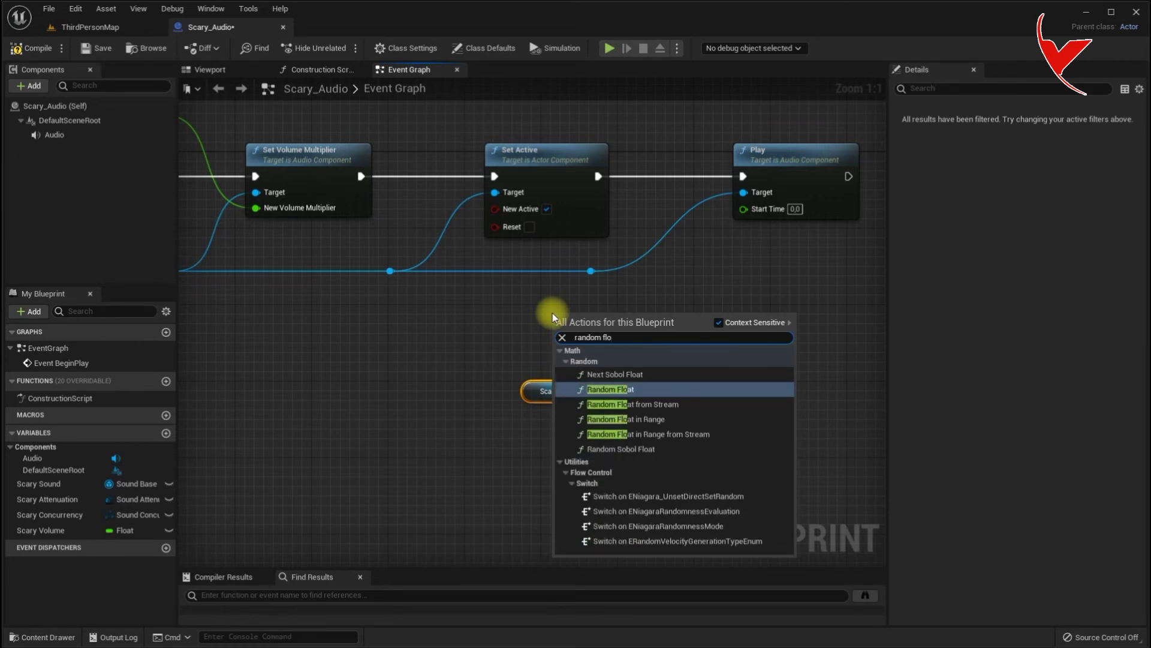
click(642, 420)
Multiply the random value by Scary Sound's Duration and connect the product to Play's Start Time
click(593, 358)
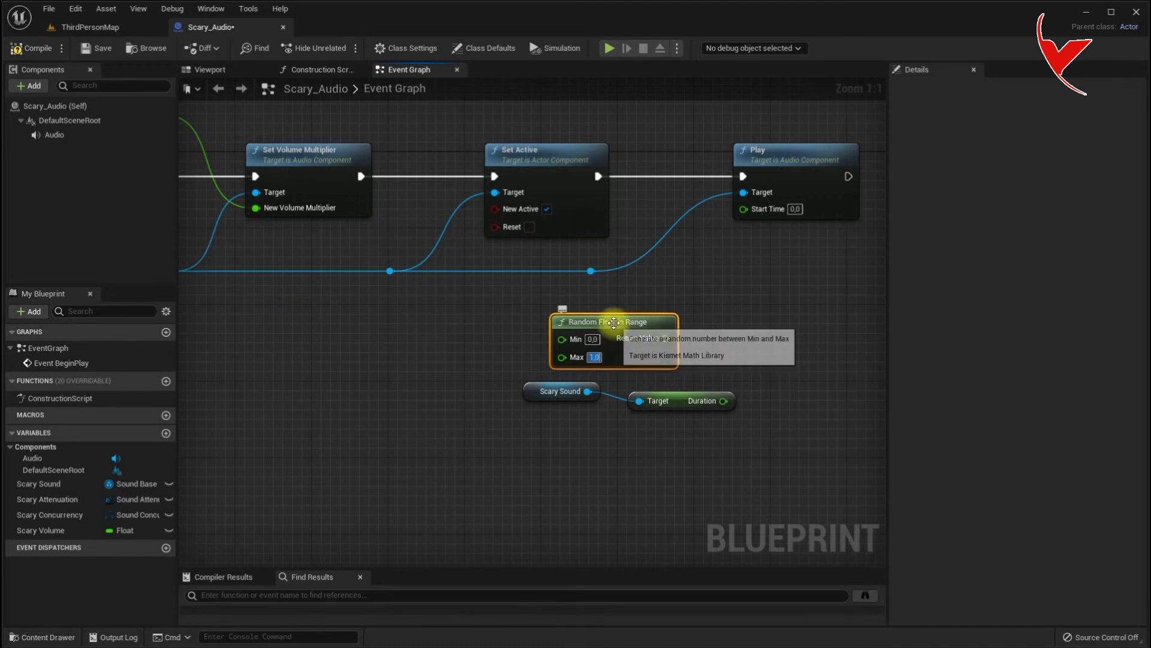
right_drag(681, 323, 503, 307)
drag(499, 303, 574, 316)
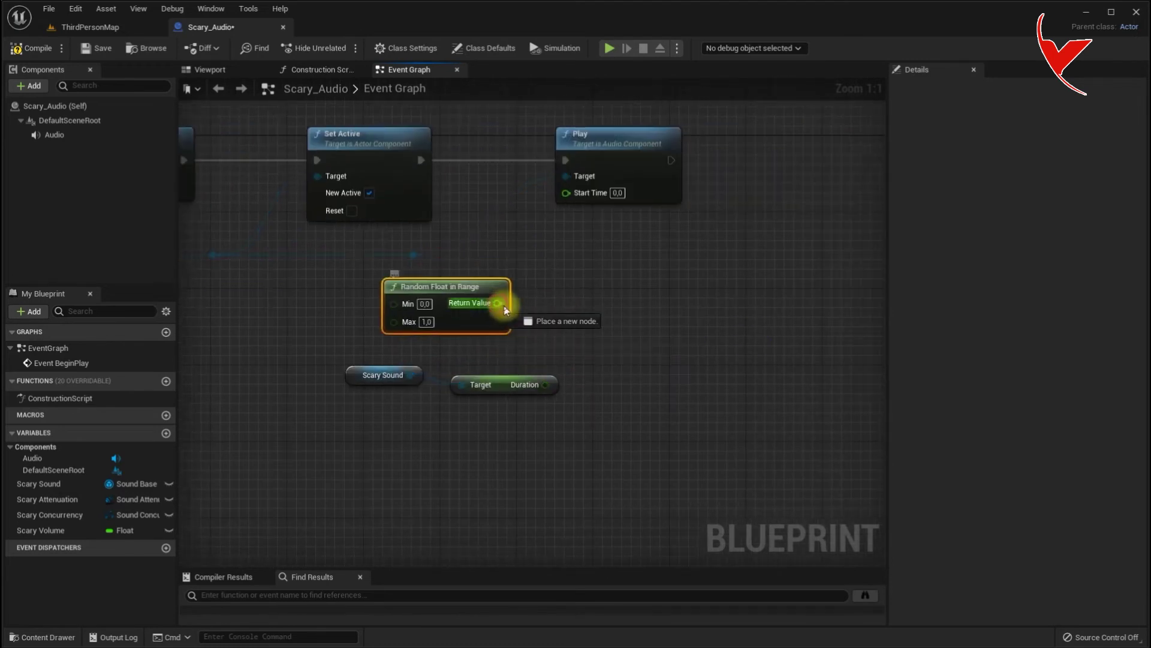
text(*)
click(608, 437)
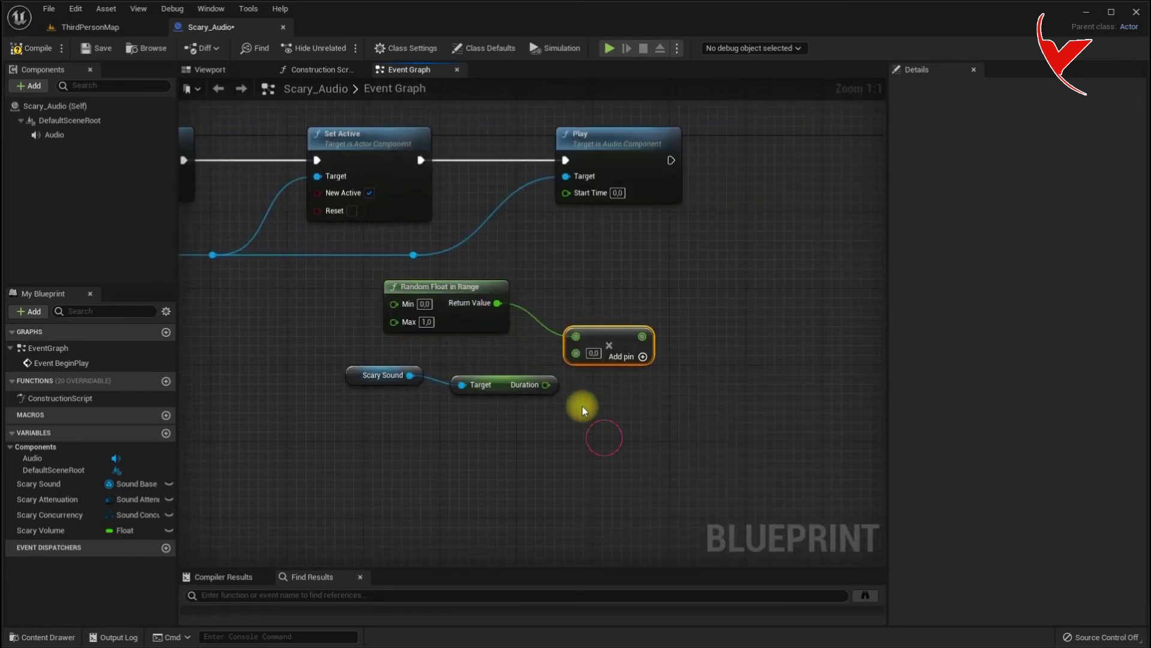
drag(546, 385, 575, 355)
right_drag(575, 359, 650, 393)
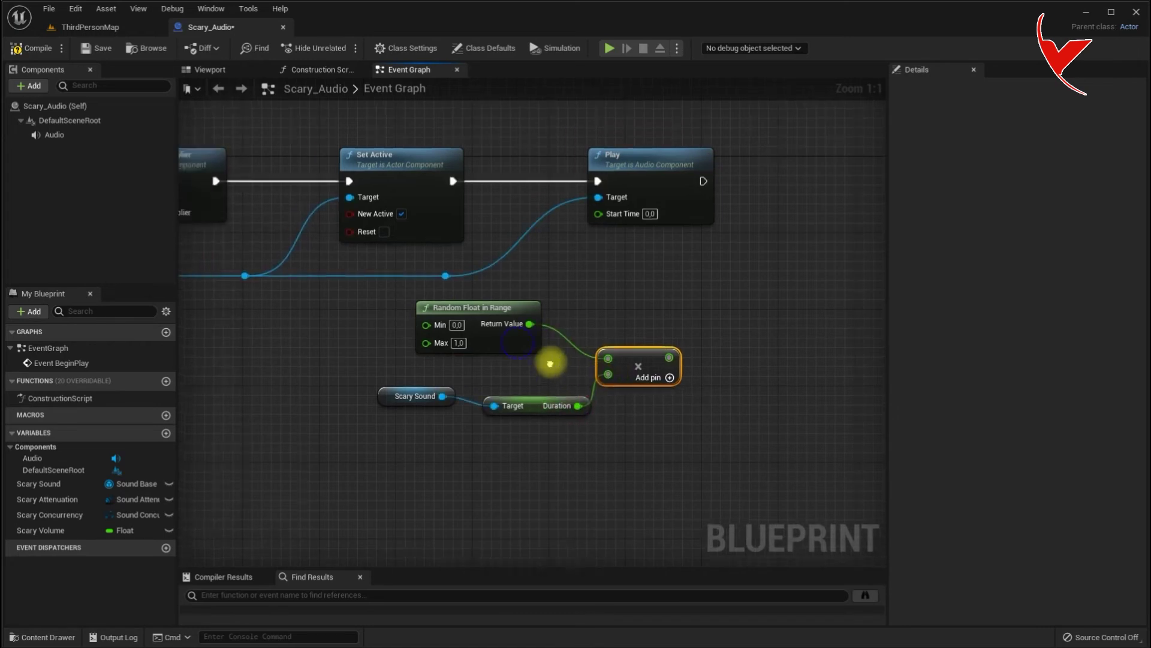
drag(396, 342, 693, 430)
mouse_move(683, 378)
mouse_down()
mouse_move(507, 390)
mouse_move(636, 229)
mouse_up()
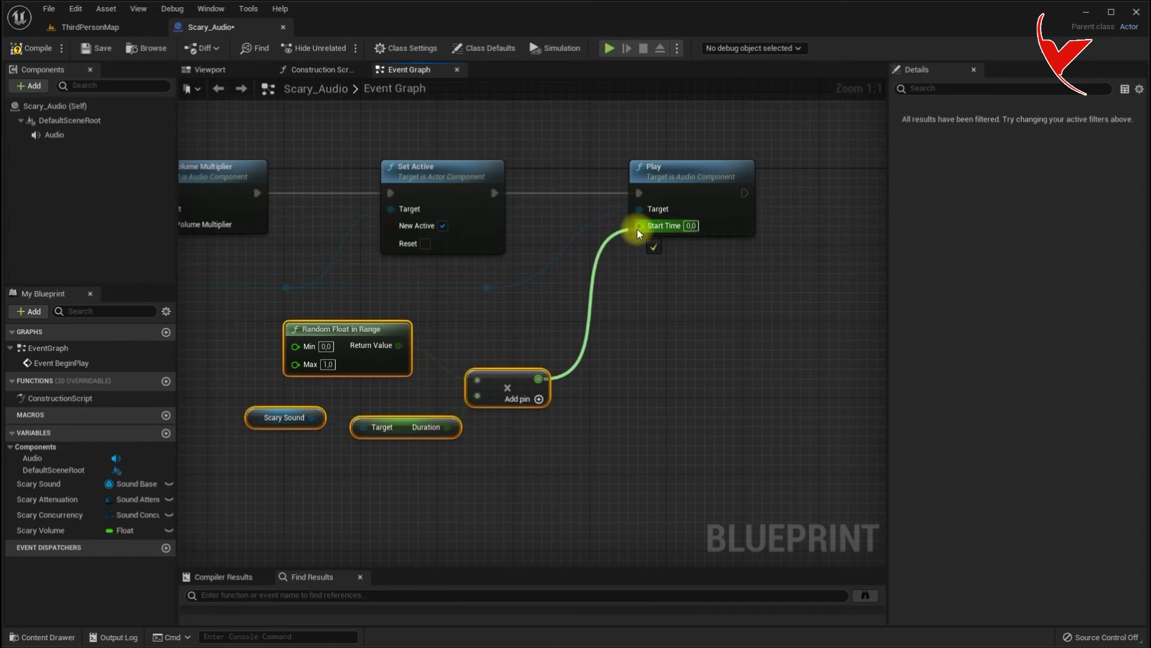
scroll(470, 325, down, 2)
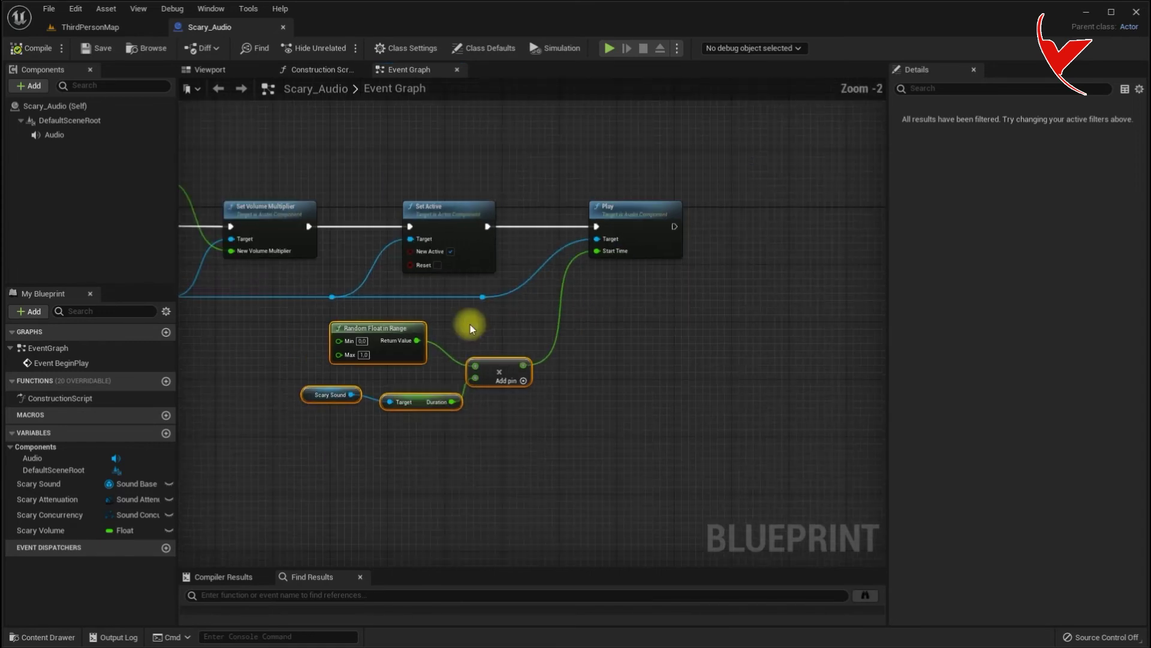
Narrow the Details panel, review the whole BeginPlay chain, then return to ThirdPersonMap
drag(889, 150, 1106, 159)
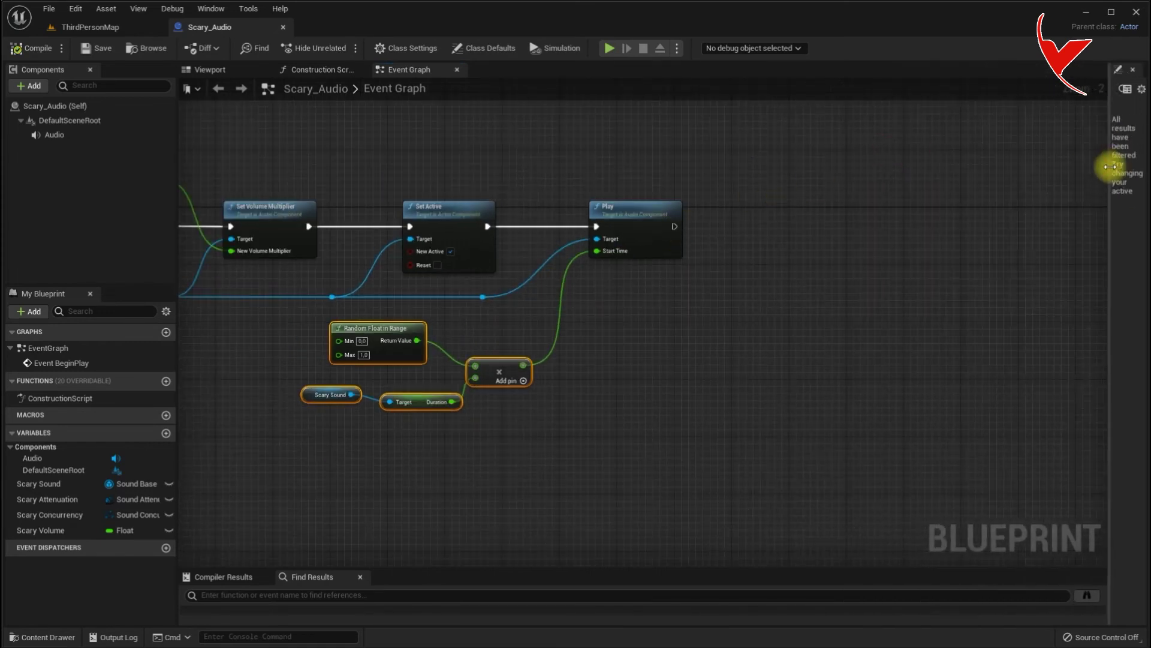
scroll(1105, 226, down, 1)
scroll(906, 286, down, 1)
scroll(906, 285, down, 1)
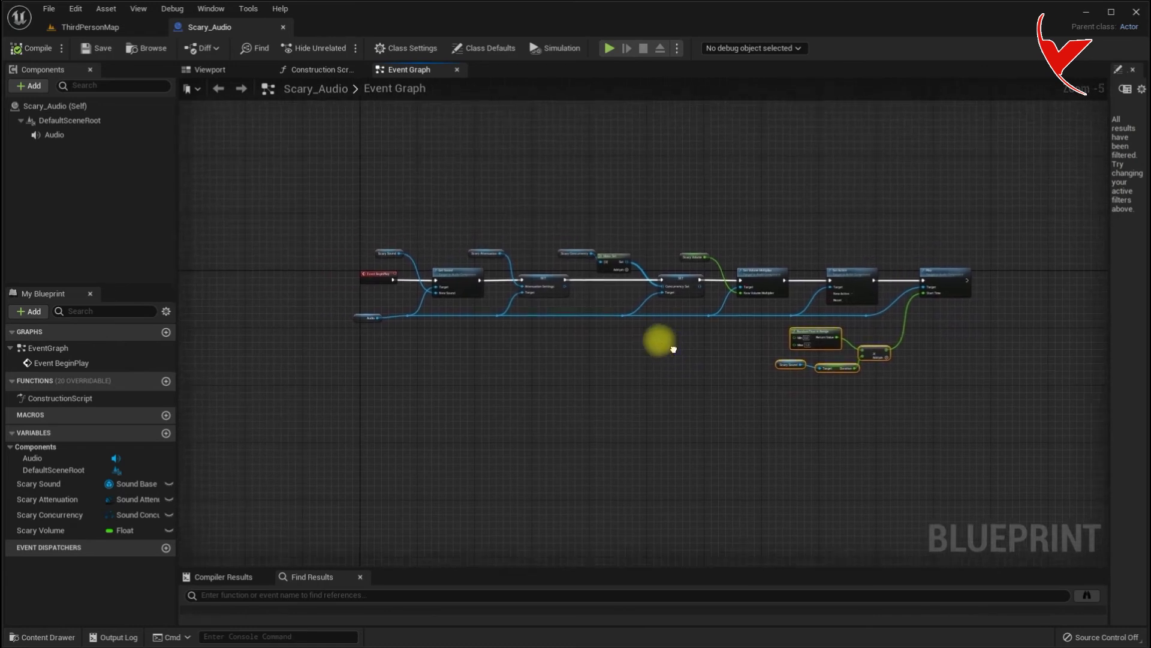
scroll(660, 339, up, 2)
scroll(686, 356, down, 1)
right_drag(686, 357, 642, 400)
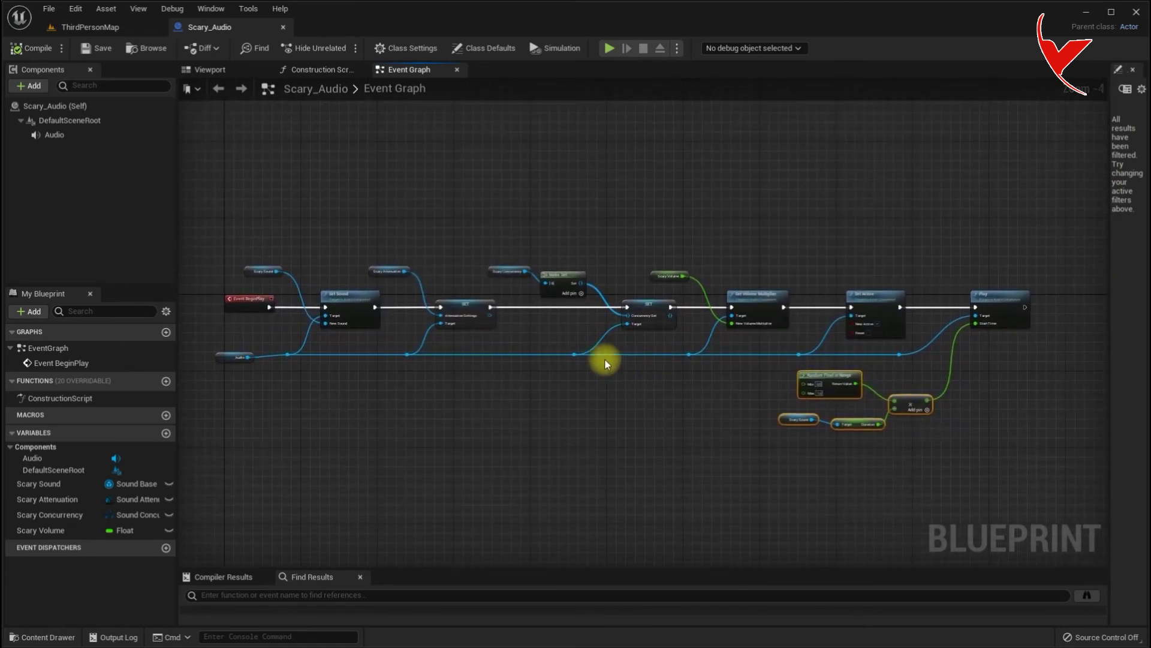
click(90, 27)
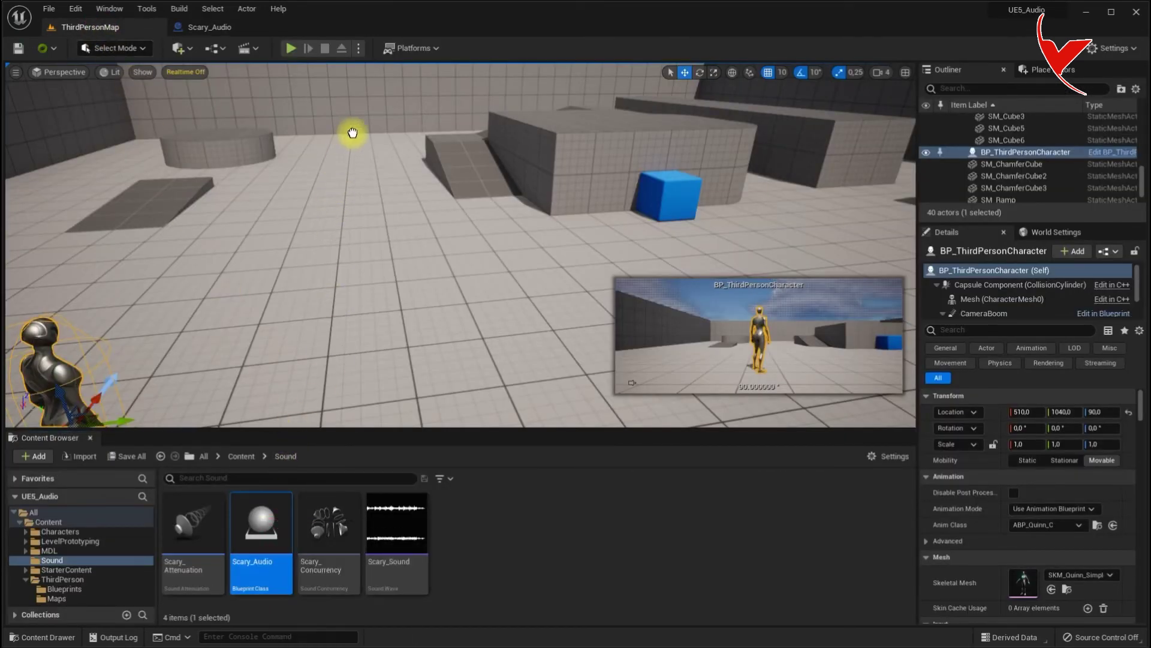
Drop a Scary_Audio actor into ThirdPersonMap, play the level, and walk forward with W
drag(364, 143, 363, 144)
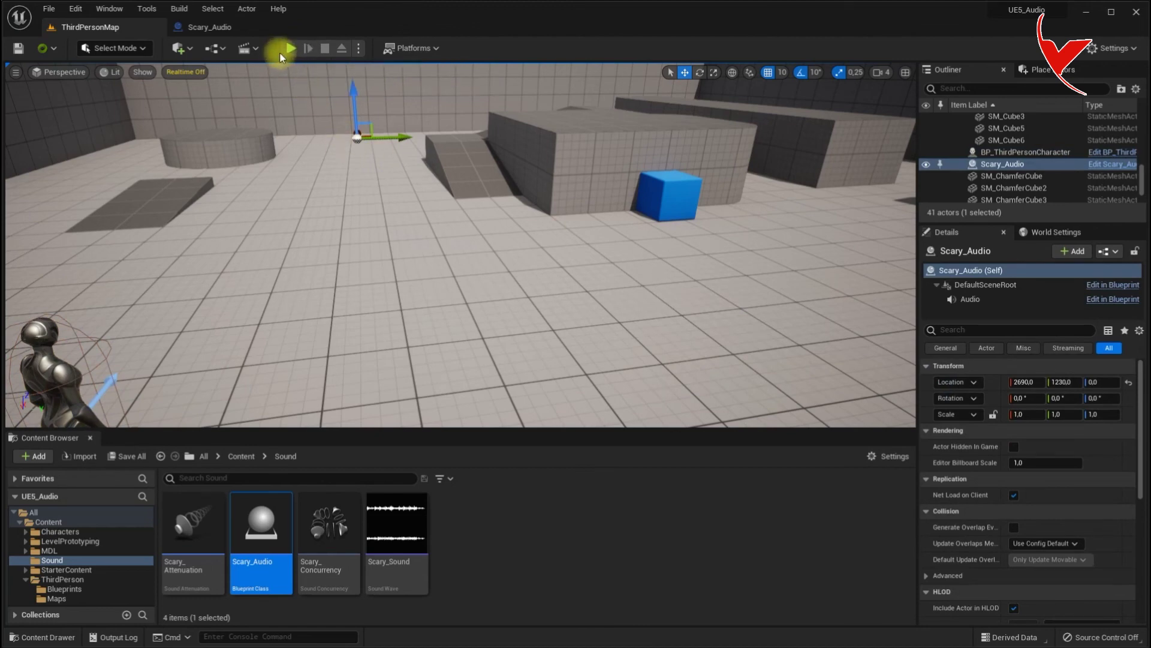
click(288, 48)
key(w)
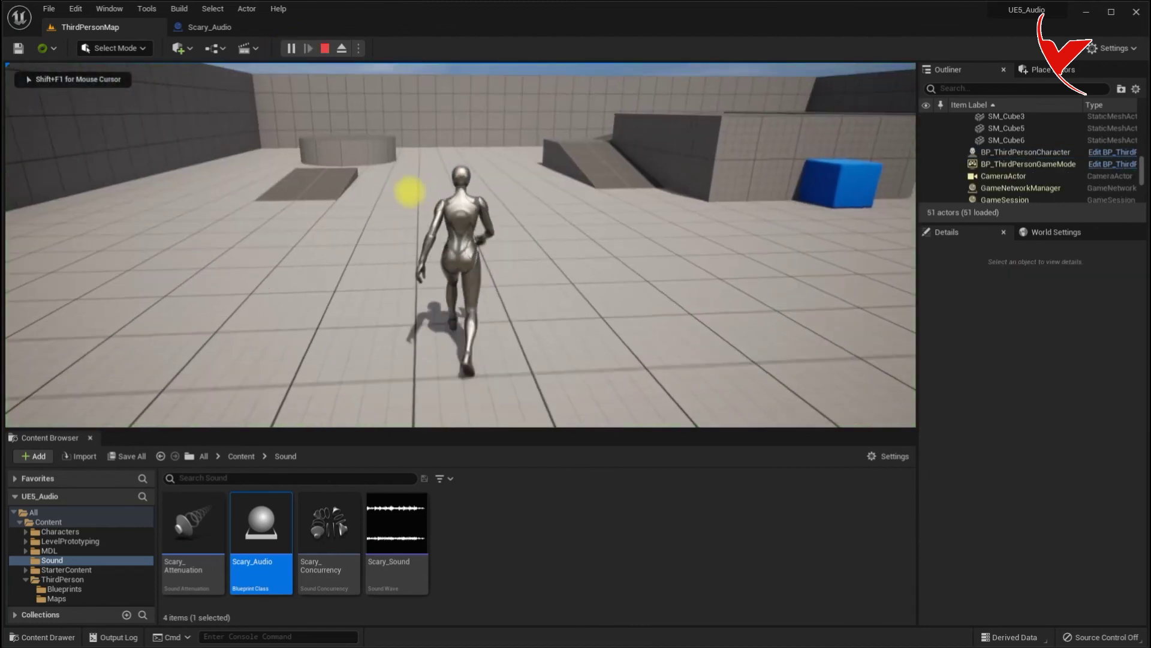